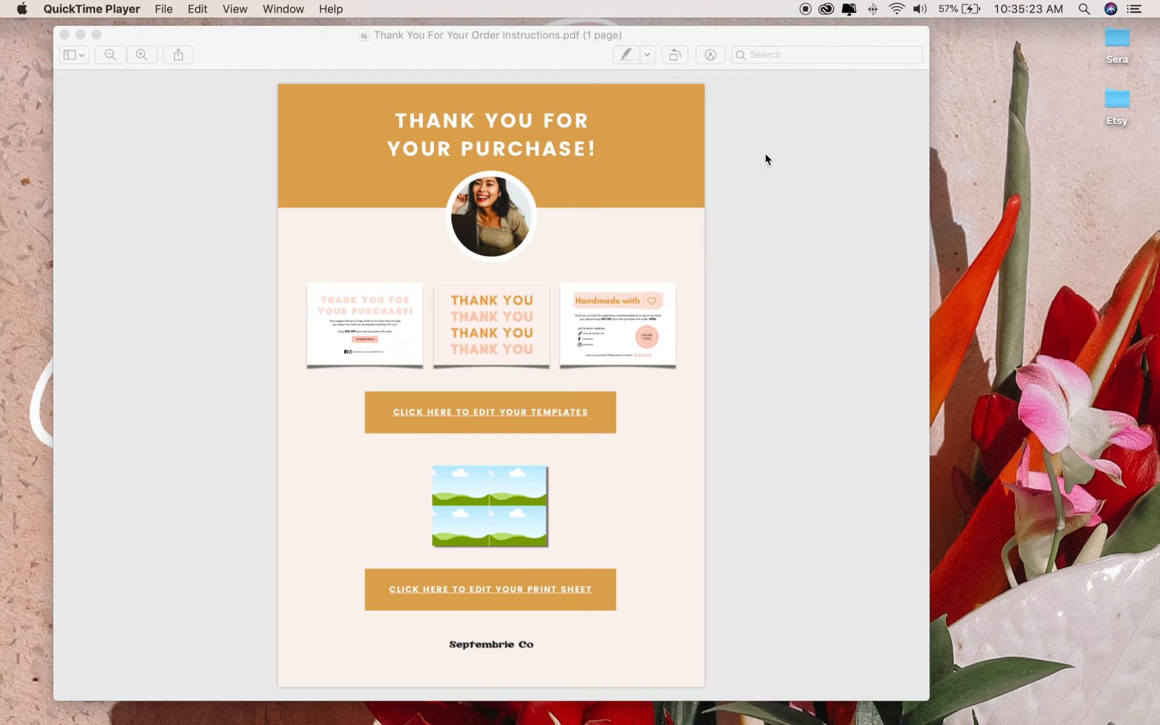
# Step: Open the template editing link in the order instructions PDF and use the shared thank-you card template in Canva
pyautogui.click(584, 413)
pyautogui.click(583, 412)
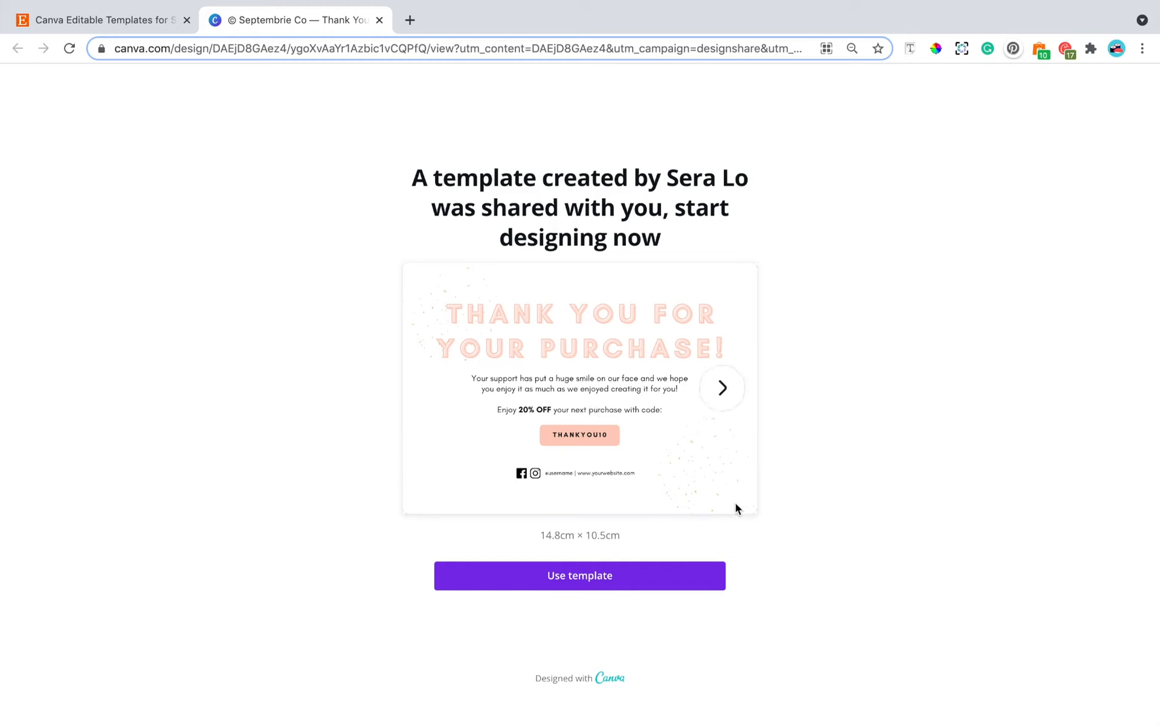
pyautogui.click(685, 587)
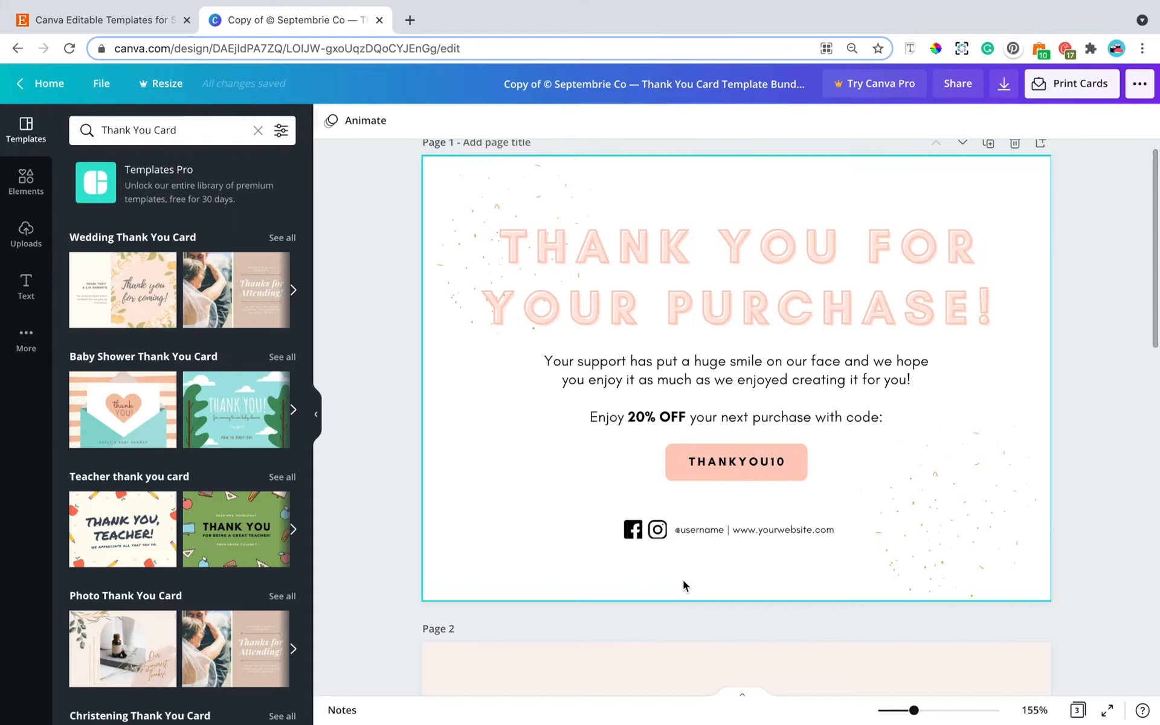
# Step: Look through the three pages of the thank-you card template
pyautogui.scroll(-8, 684, 574)
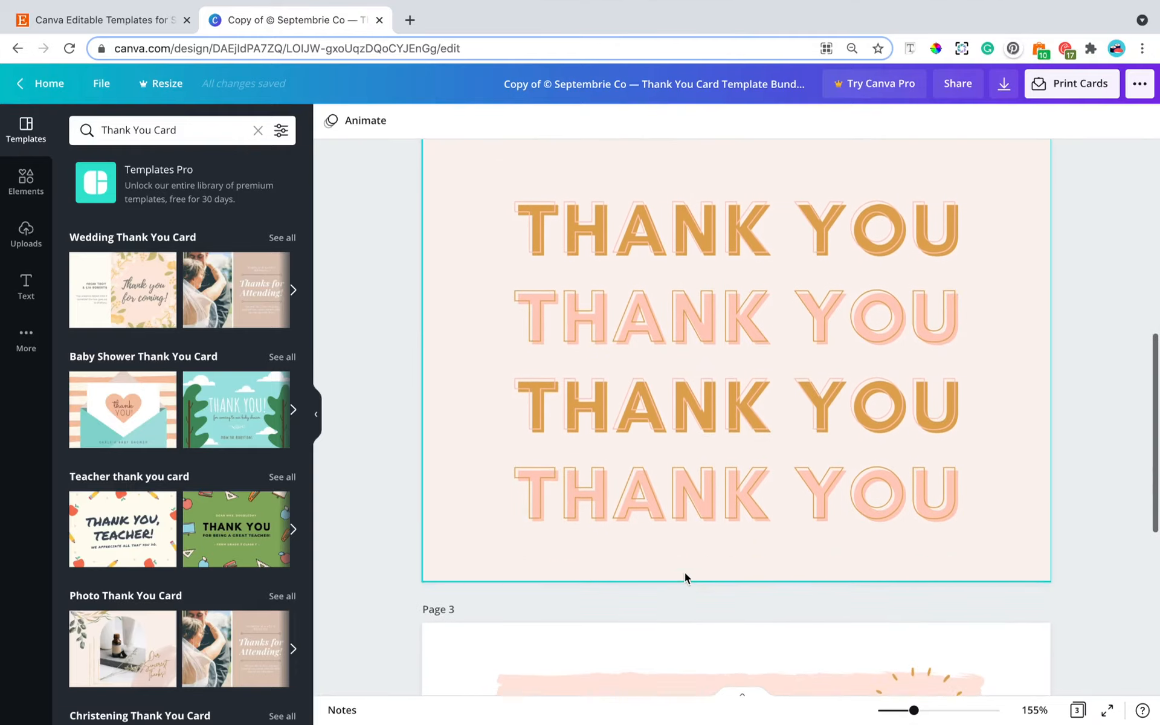
pyautogui.scroll(-1, 684, 572)
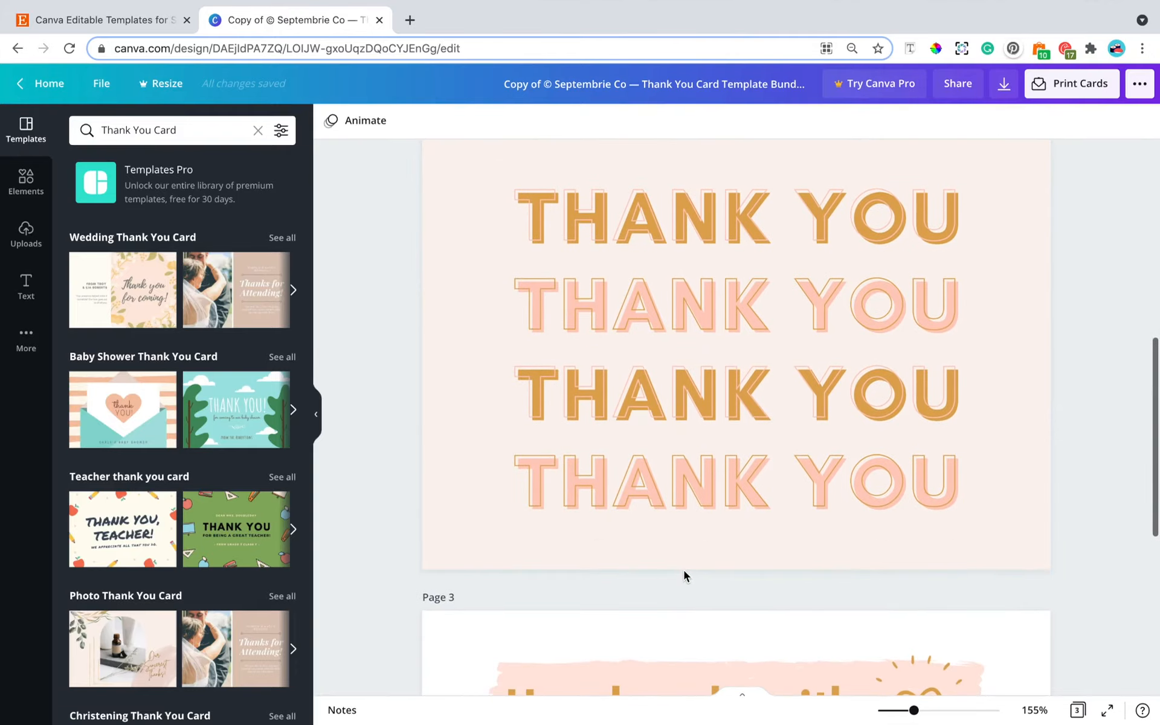
pyautogui.scroll(-8, 684, 571)
pyautogui.scroll(17, 684, 569)
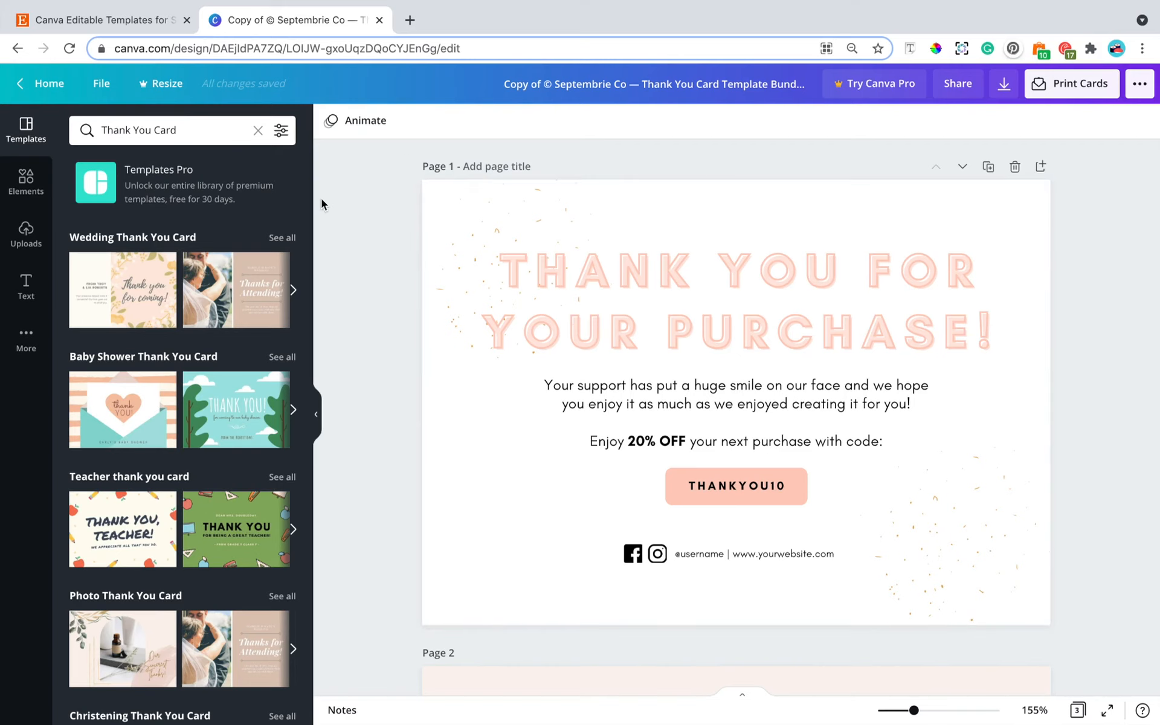
pyautogui.scroll(-6, 923, 448)
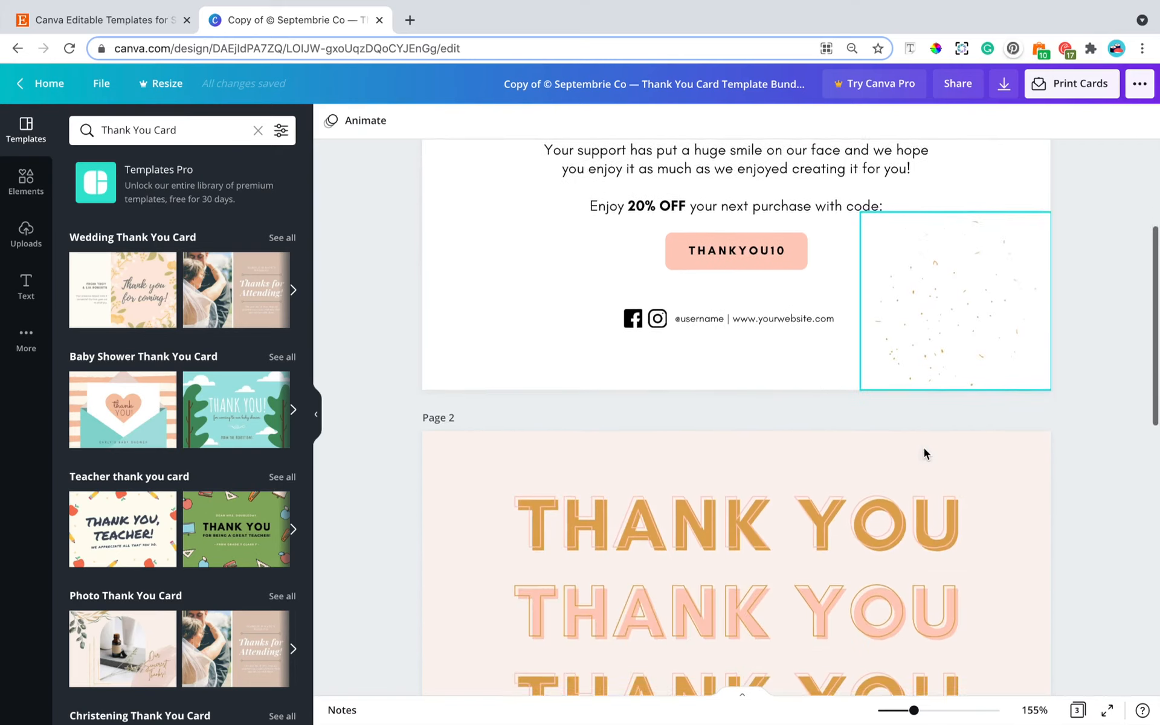
pyautogui.scroll(-1, 925, 447)
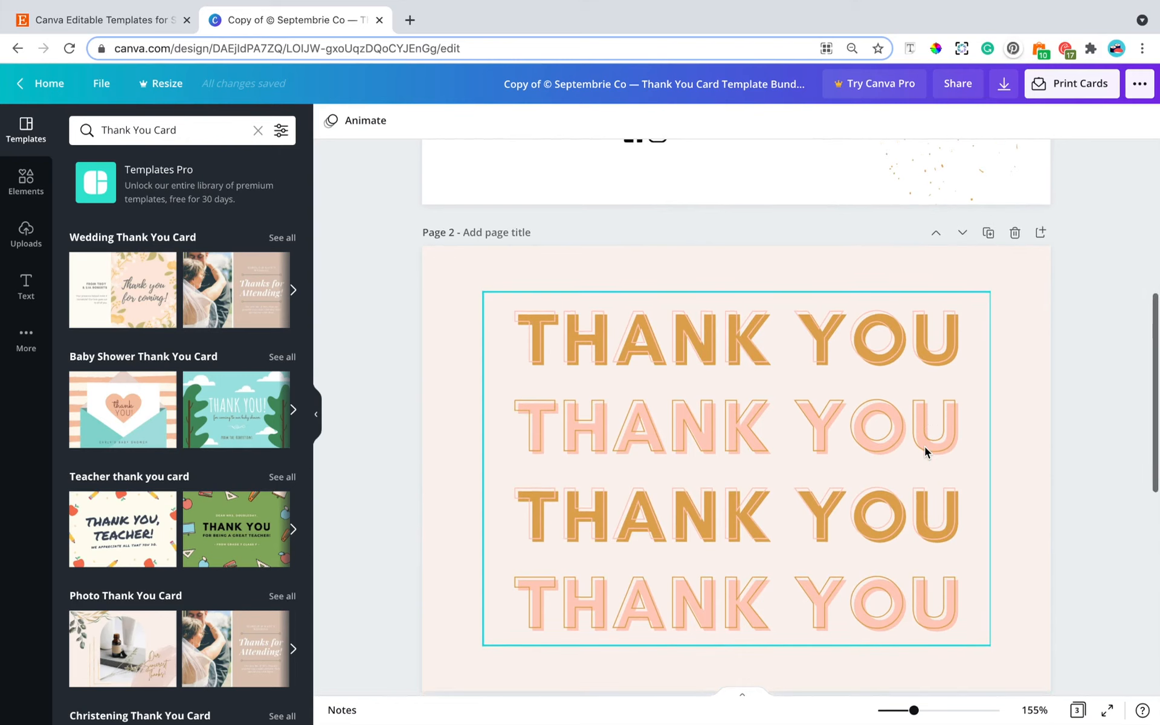
pyautogui.scroll(-1, 913, 455)
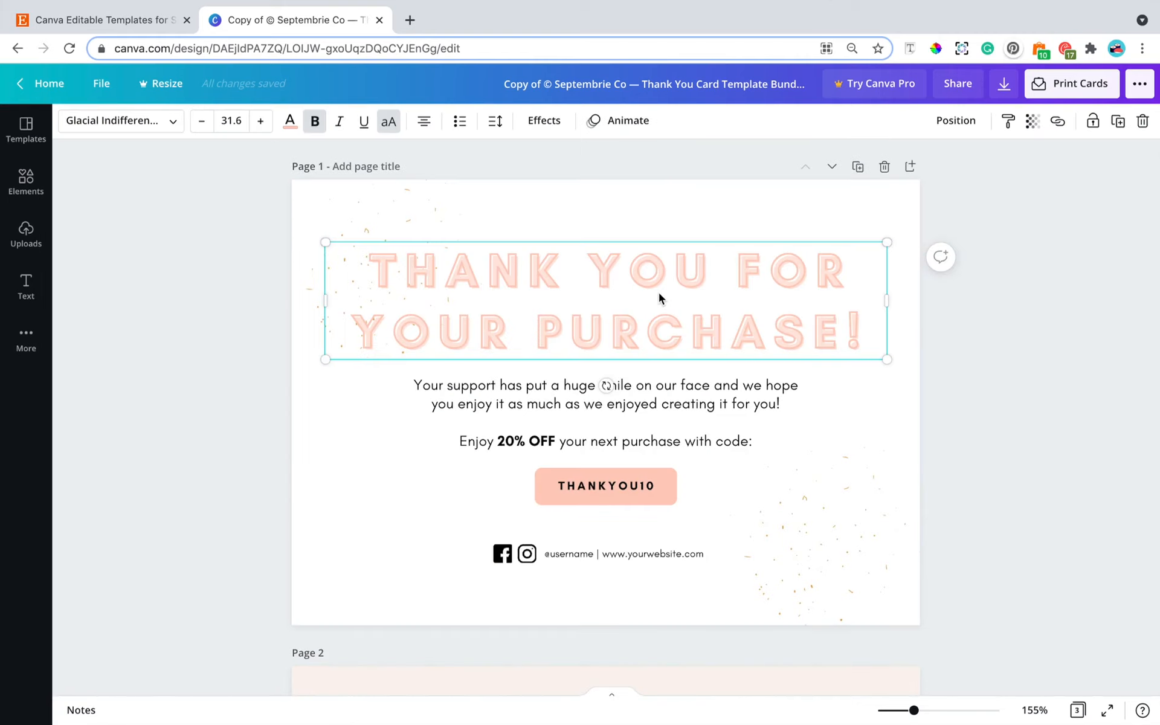
# Step: Replace the heading on page 1 with "HANDMADE WITH LOVE" and set its font to Quicksand
pyautogui.doubleClick(501, 307)
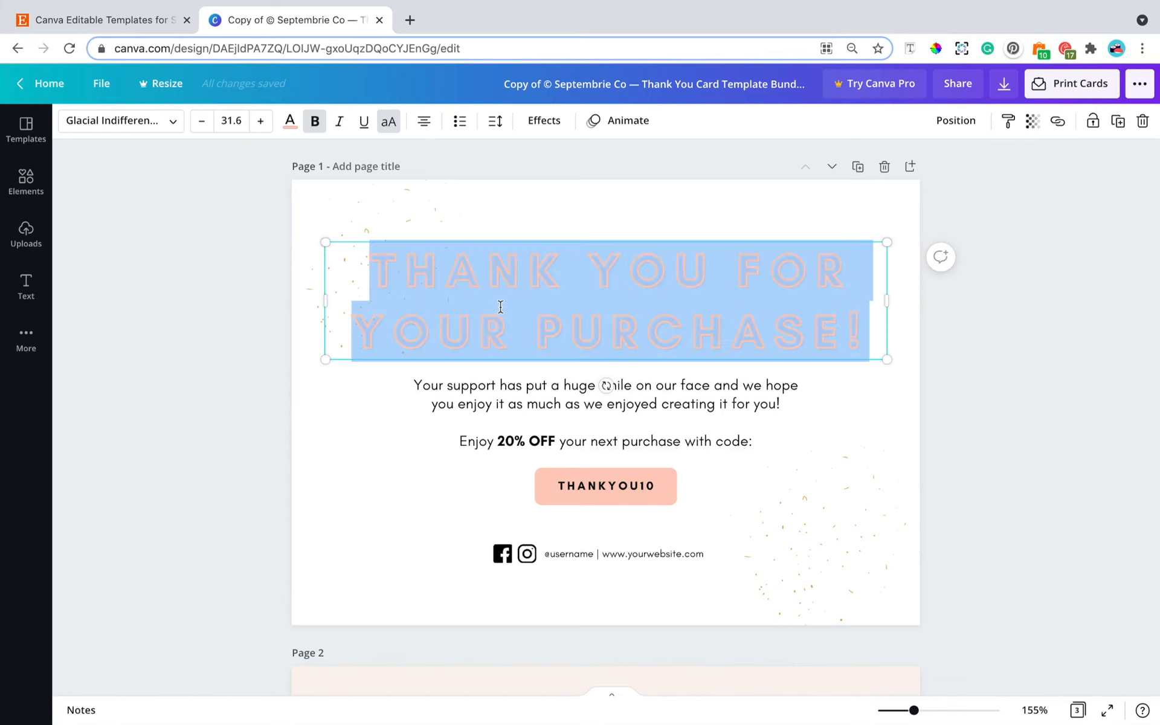
pyautogui.write('HANDMADE WITH LOVE')
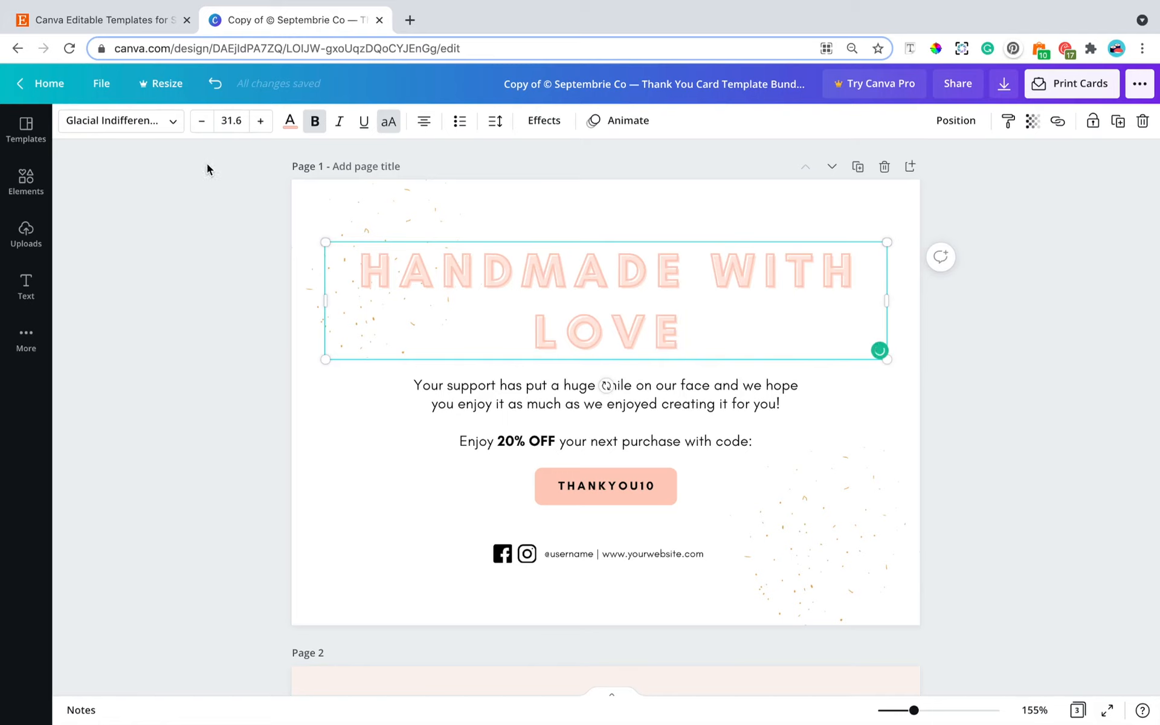
pyautogui.click(168, 129)
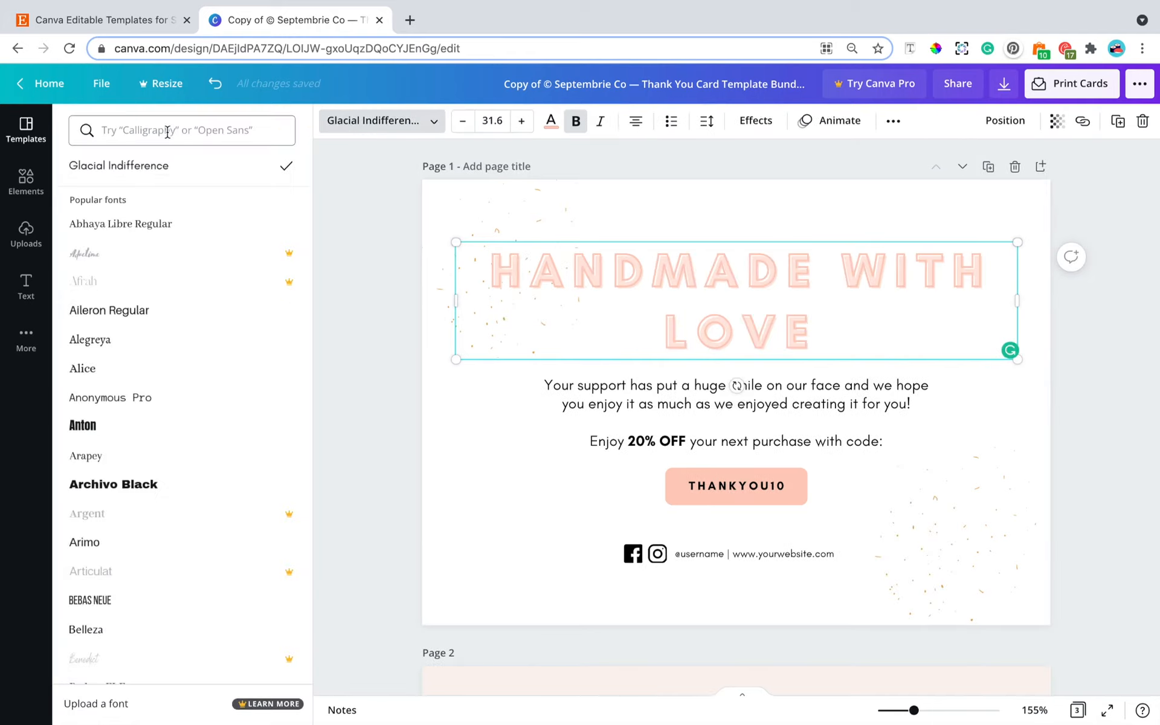
pyautogui.scroll(-10, 225, 216)
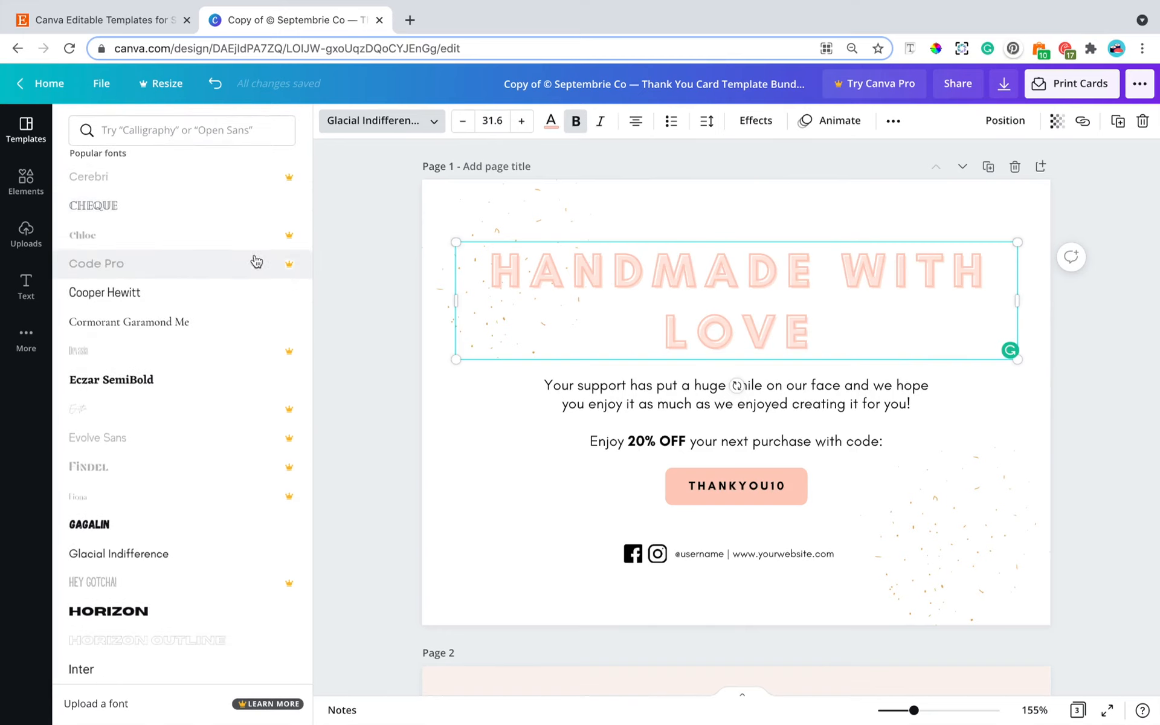
pyautogui.scroll(-5, 257, 261)
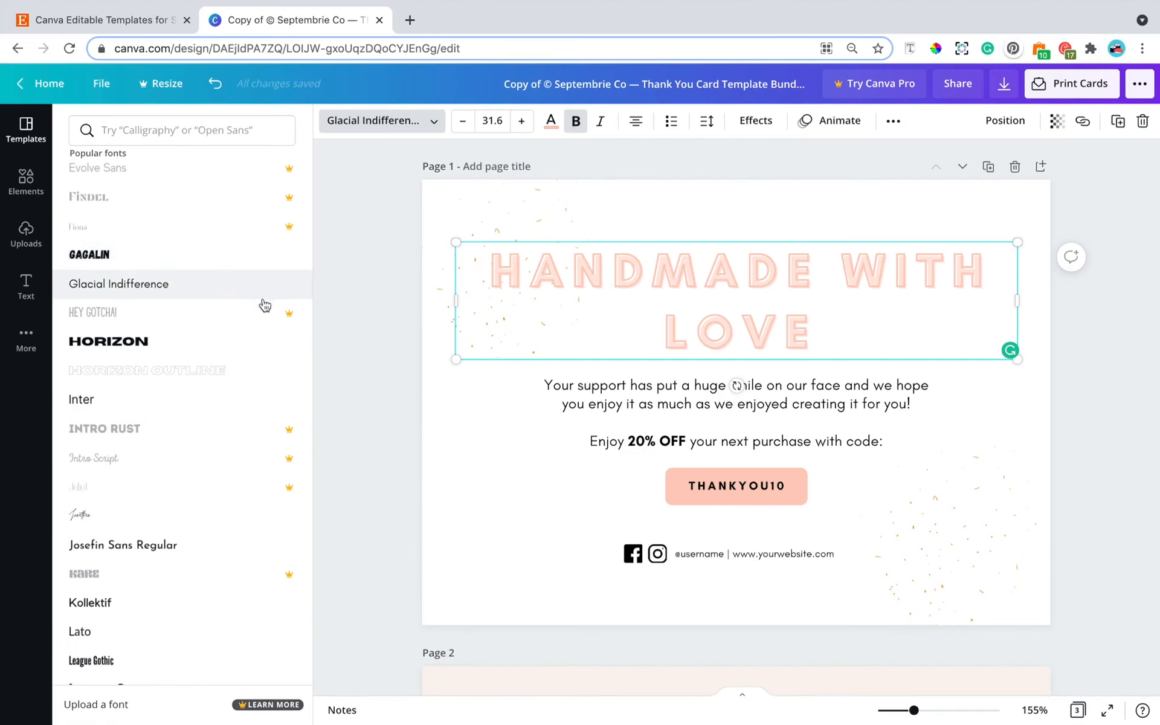
pyautogui.scroll(-3, 257, 377)
pyautogui.scroll(-10, 256, 375)
pyautogui.click(174, 223)
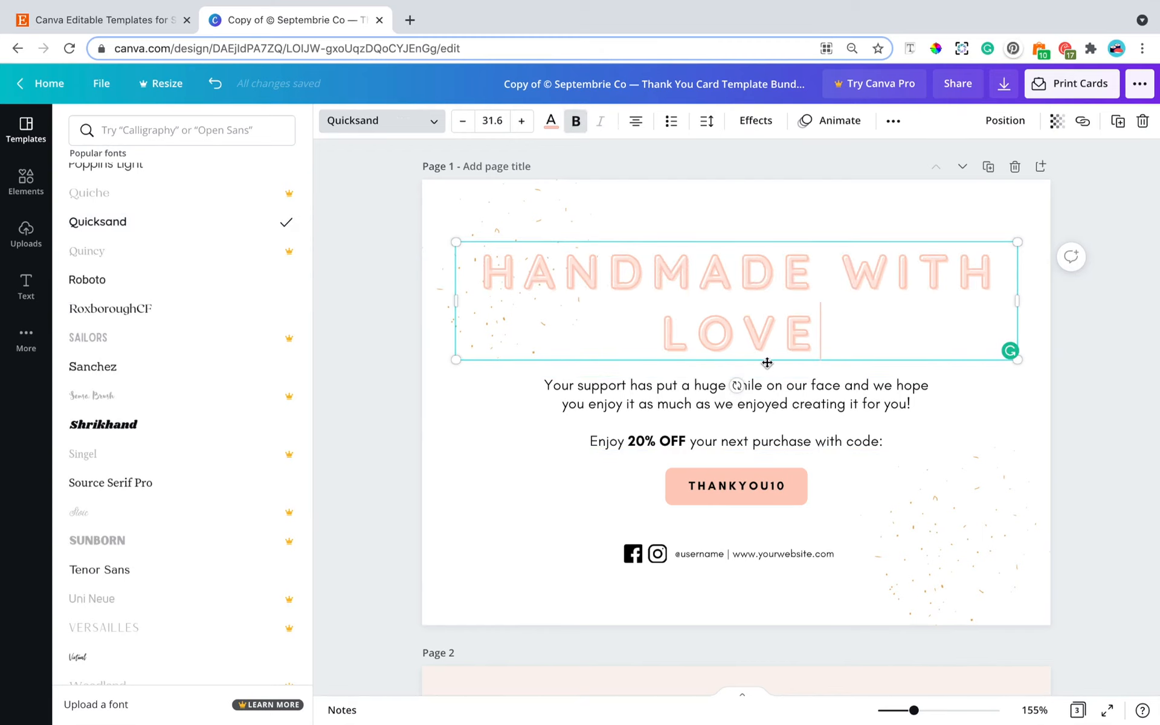
# Step: Set the heading's font size to 36 and scale its text box down to about size 33.3
pyautogui.click(500, 123)
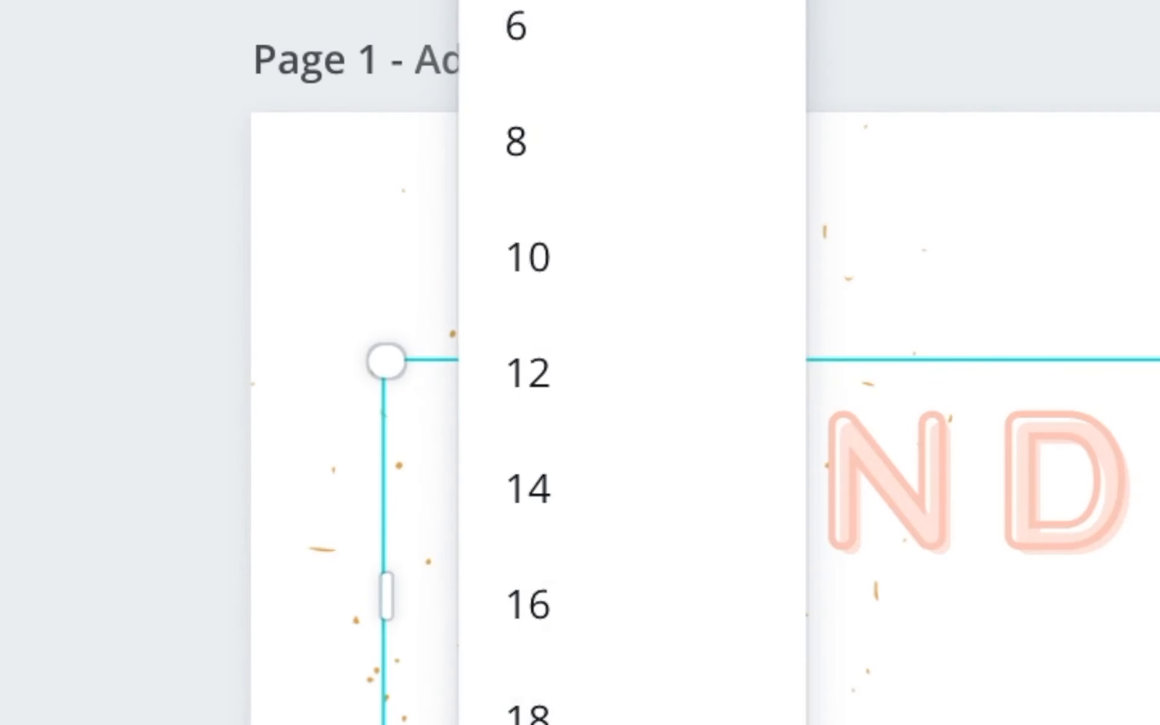
pyautogui.scroll(-3, 631, 423)
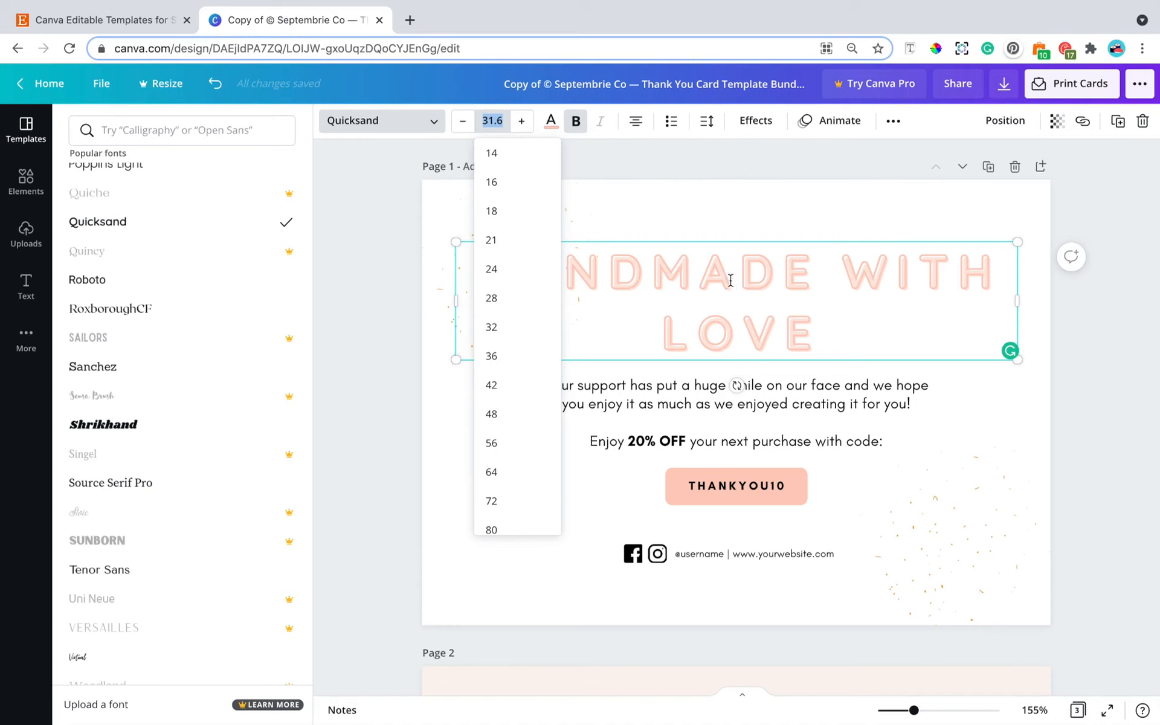
pyautogui.click(522, 365)
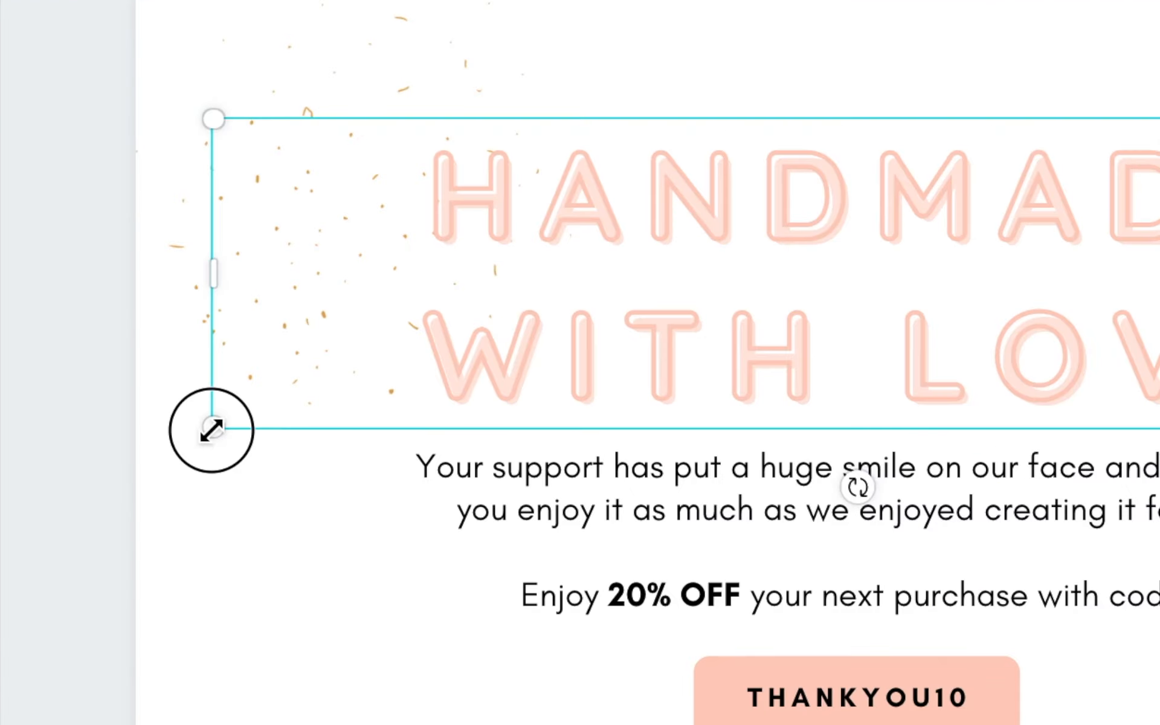
pyautogui.moveTo(456, 368); pyautogui.dragTo(300, 378)
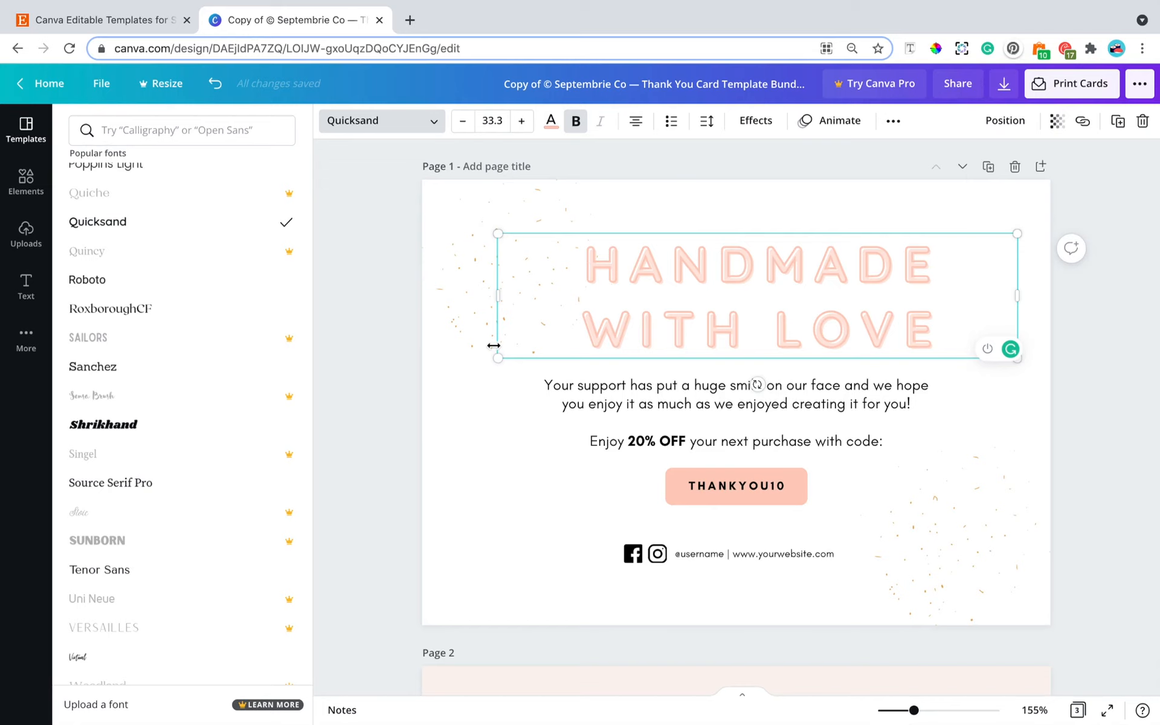
# Step: Centre the heading horizontally on page 1
pyautogui.click(1006, 124)
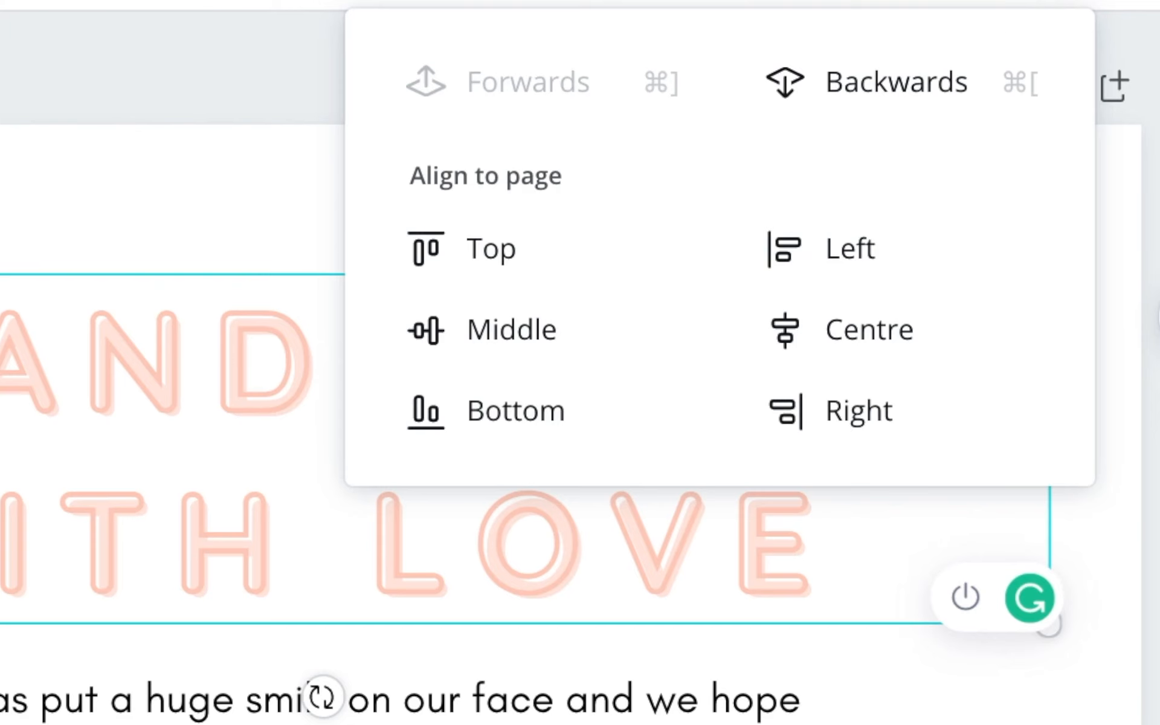
pyautogui.click(961, 359)
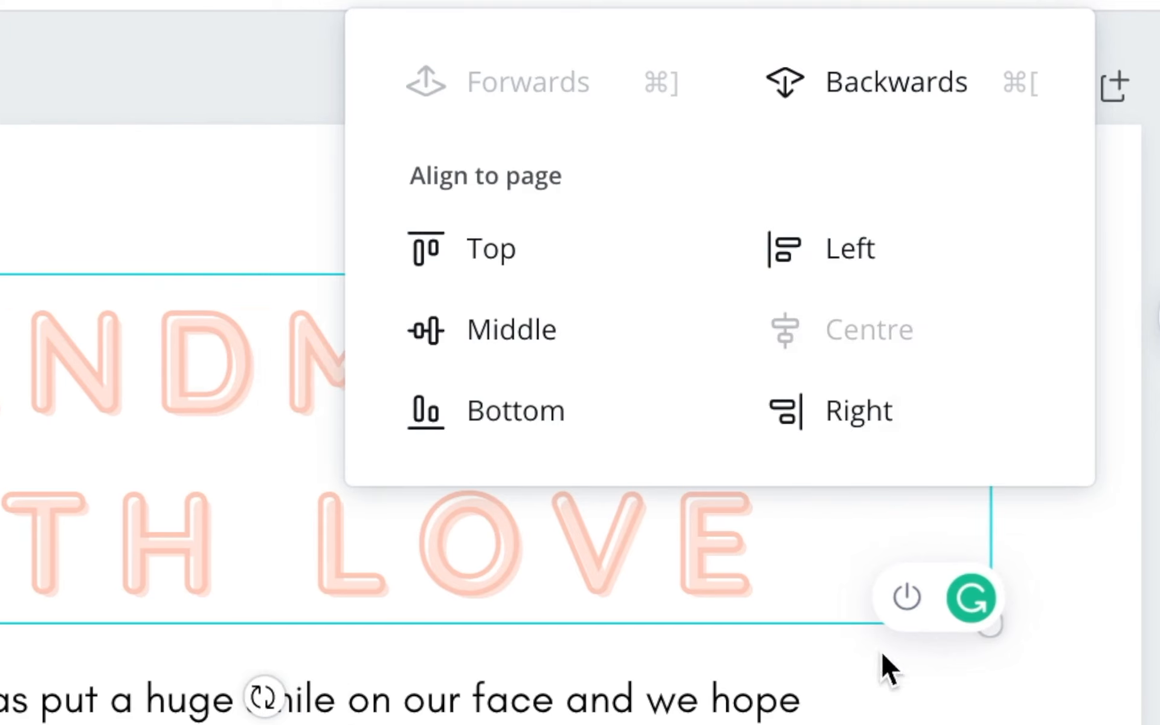
pyautogui.click(1056, 395)
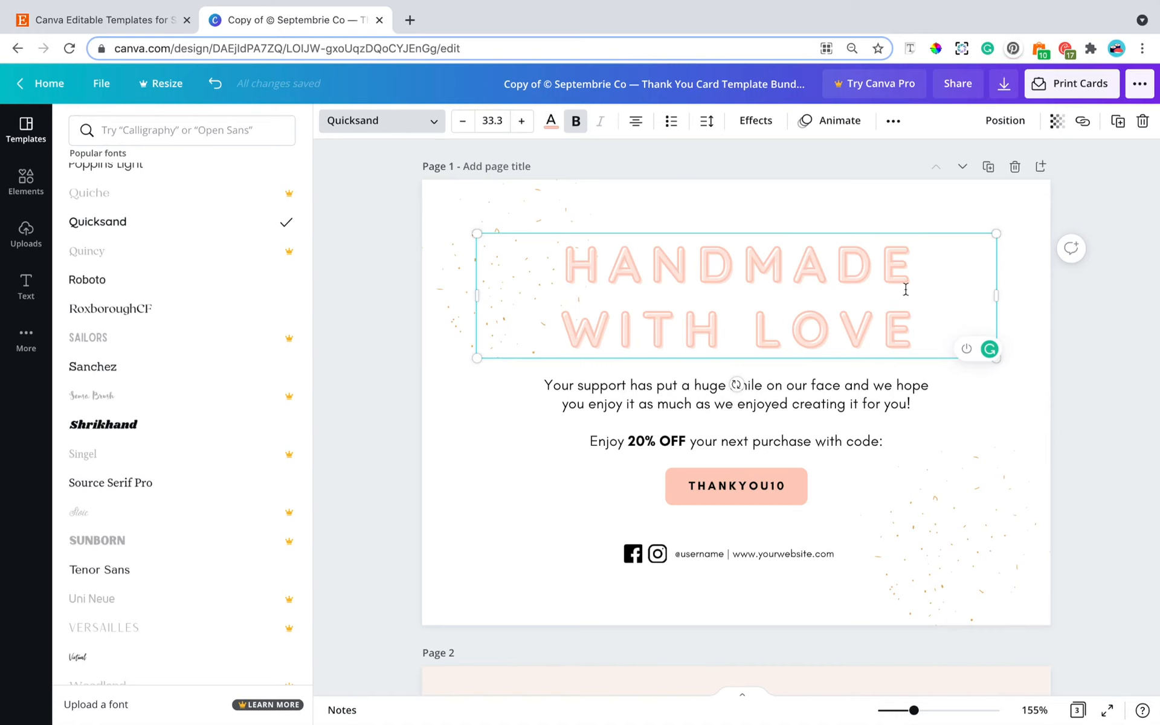
# Step: Give the heading text the custom colour #FF3399 and adjust it to the darker pink #DF398C
pyautogui.click(550, 123)
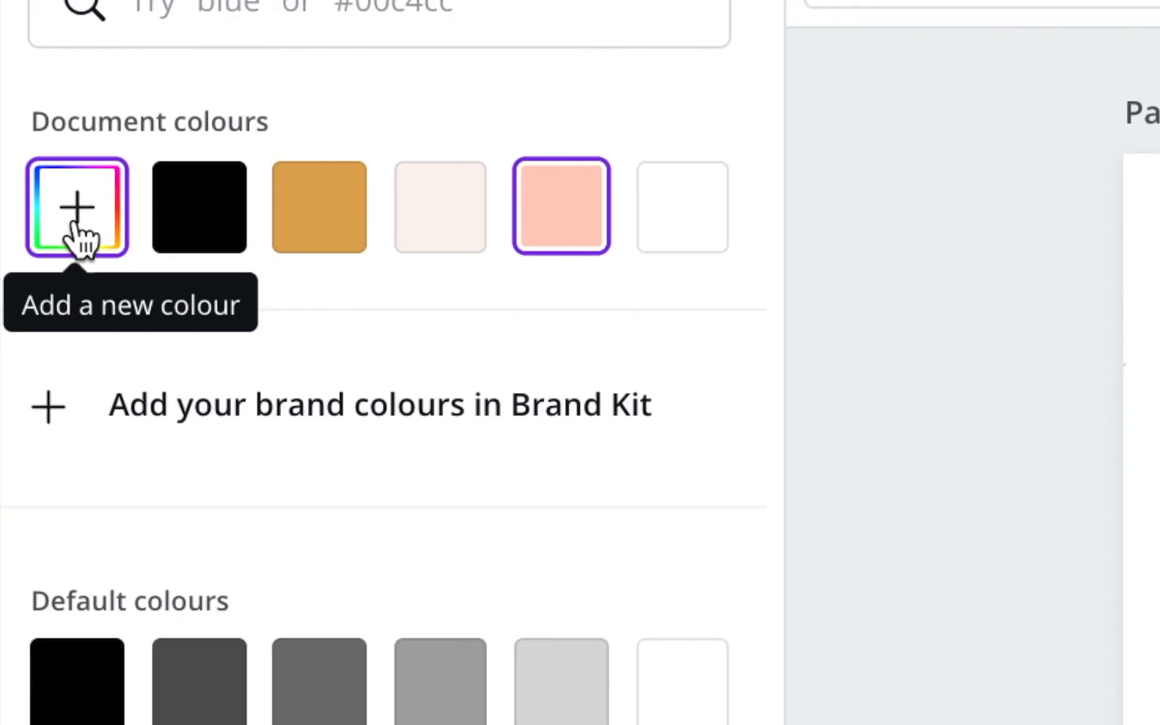
pyautogui.click(79, 242)
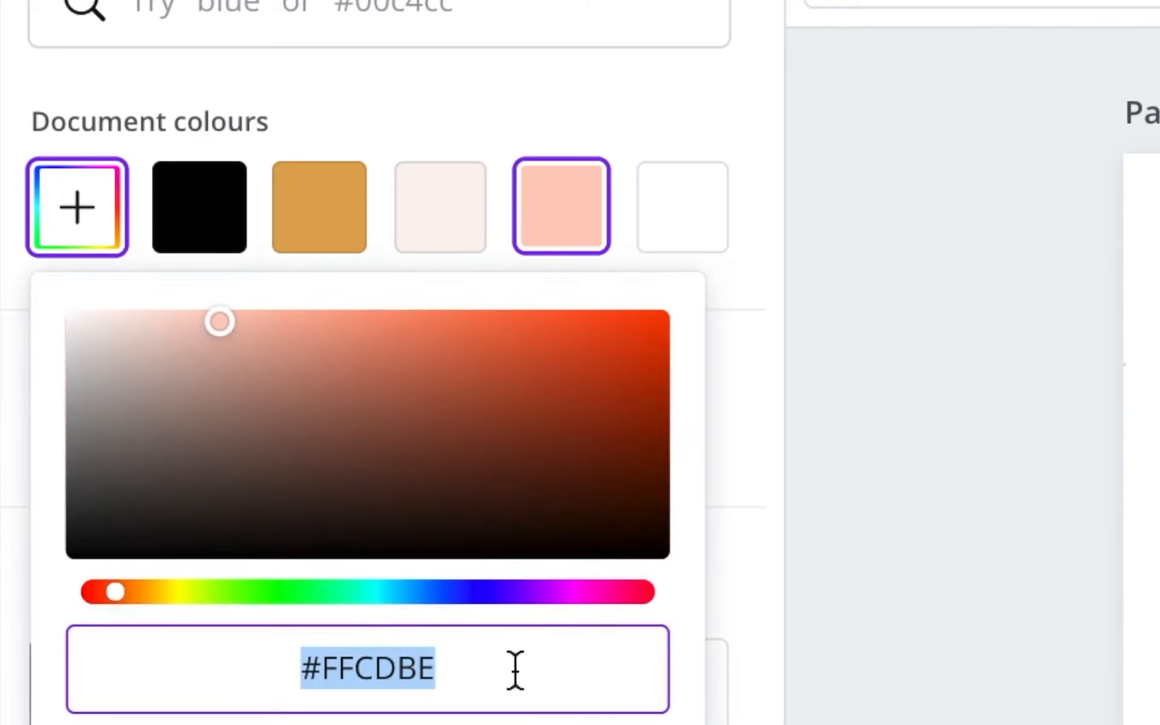
pyautogui.click(574, 668)
pyautogui.moveTo(575, 668); pyautogui.dragTo(244, 659)
pyautogui.write('#FF3399')
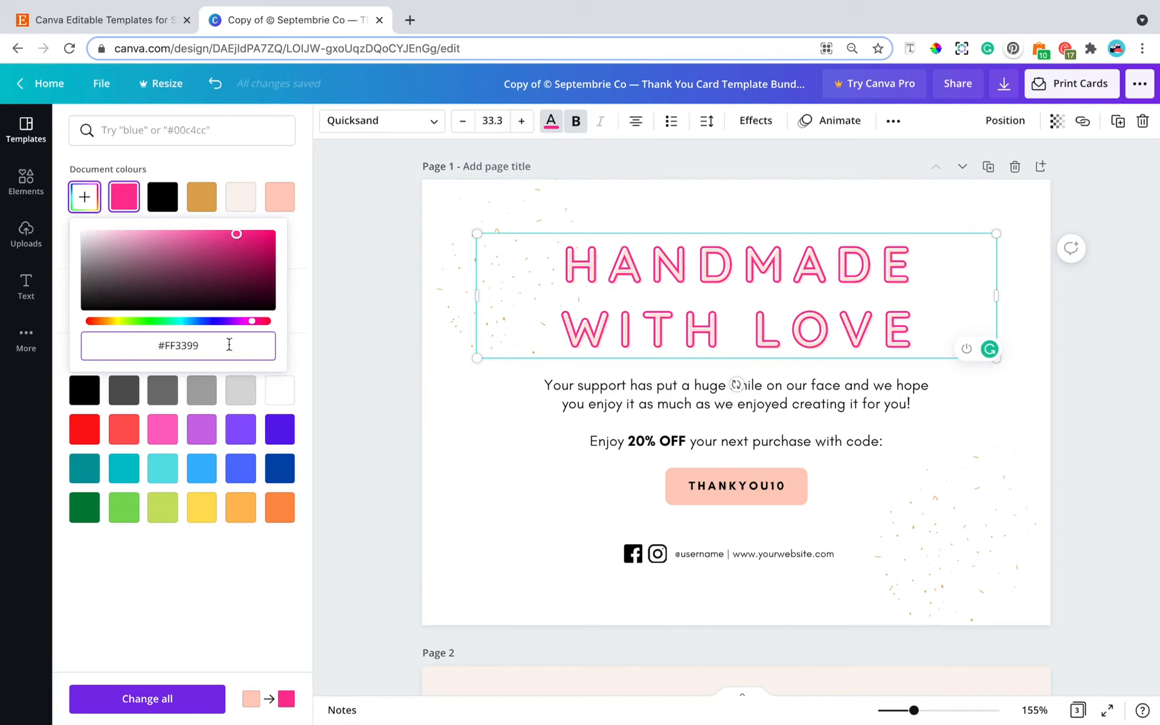
pyautogui.moveTo(237, 236)
pyautogui.mouseDown()
pyautogui.moveTo(116, 259)
pyautogui.moveTo(246, 285)
pyautogui.moveTo(260, 264)
pyautogui.moveTo(238, 238)
pyautogui.moveTo(227, 243)
pyautogui.mouseUp()
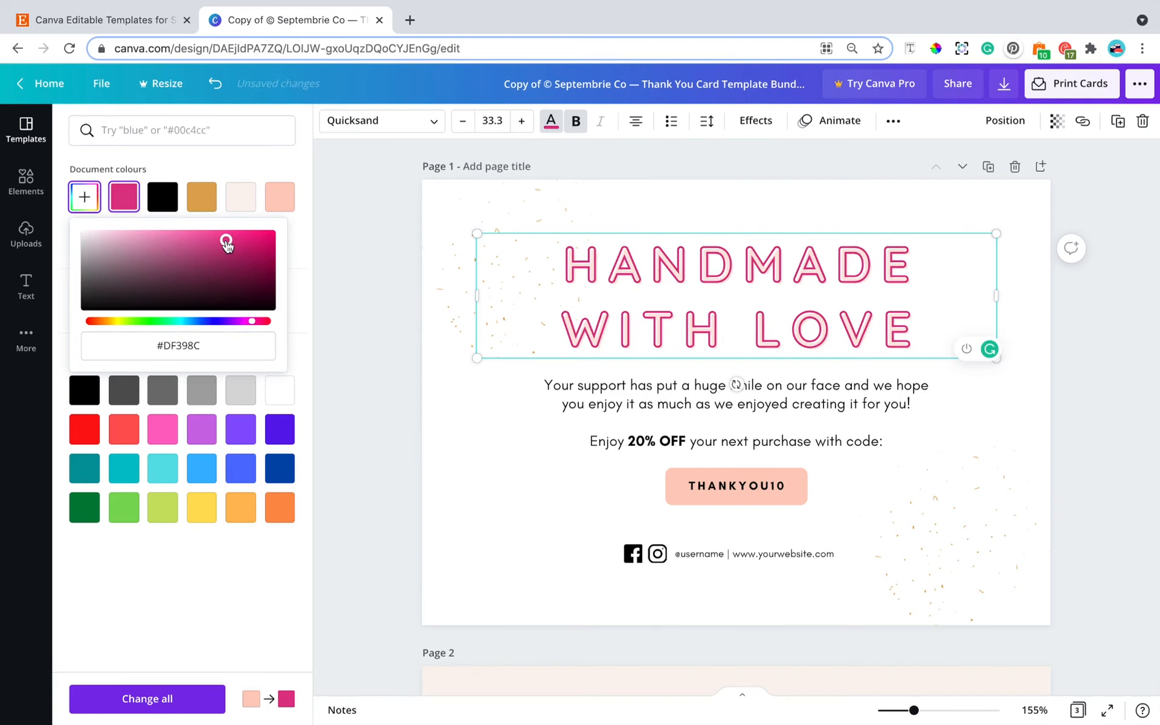
pyautogui.click(349, 292)
pyautogui.click(288, 122)
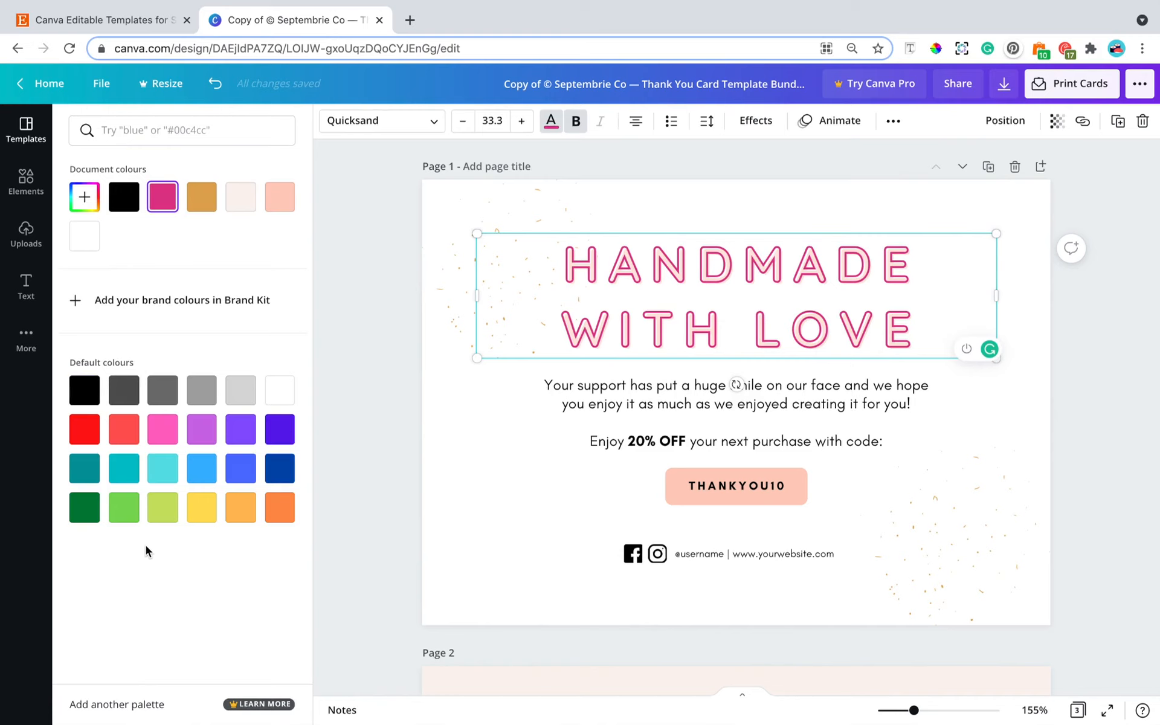
pyautogui.click(85, 196)
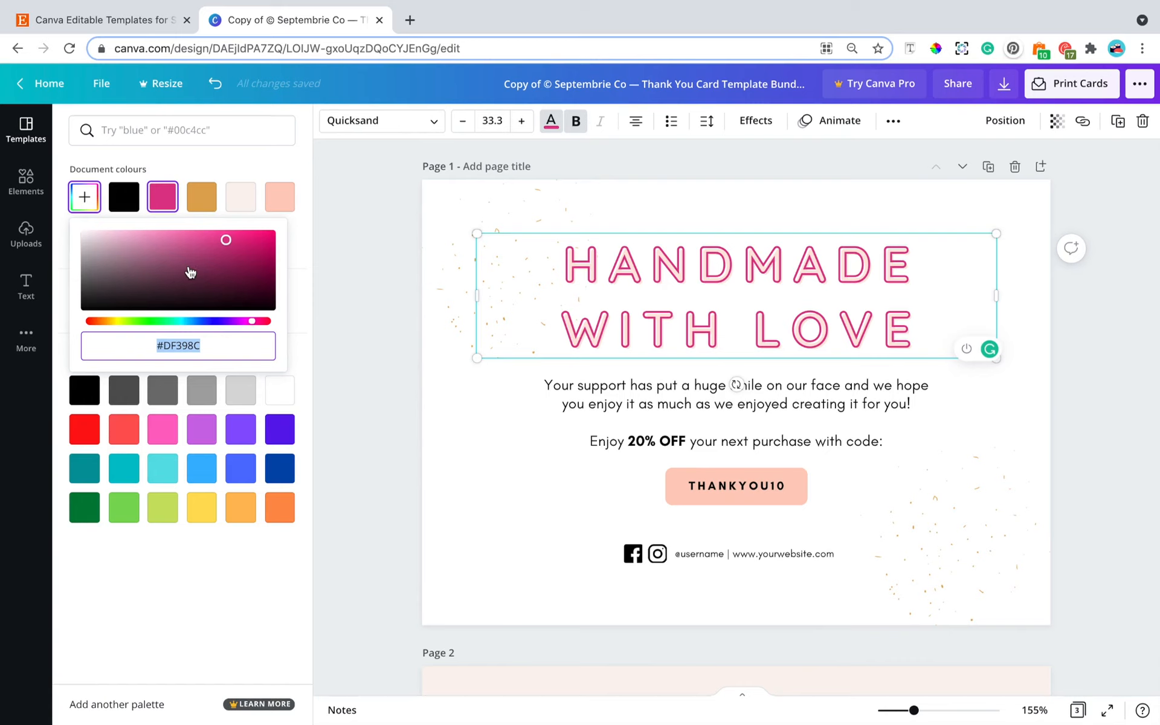
pyautogui.click(654, 408)
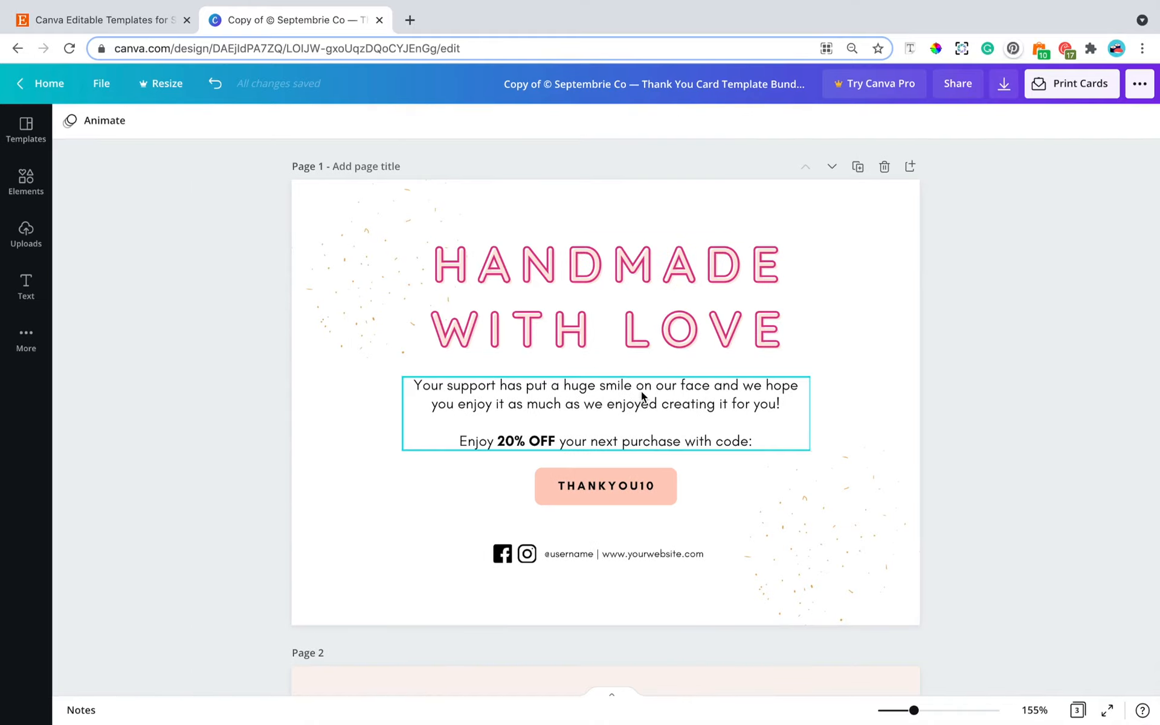
# Step: Replace the two-line message above the discount offer with "Thank you so much for supporting our small business! As a way to say thank you,"
pyautogui.click(738, 387)
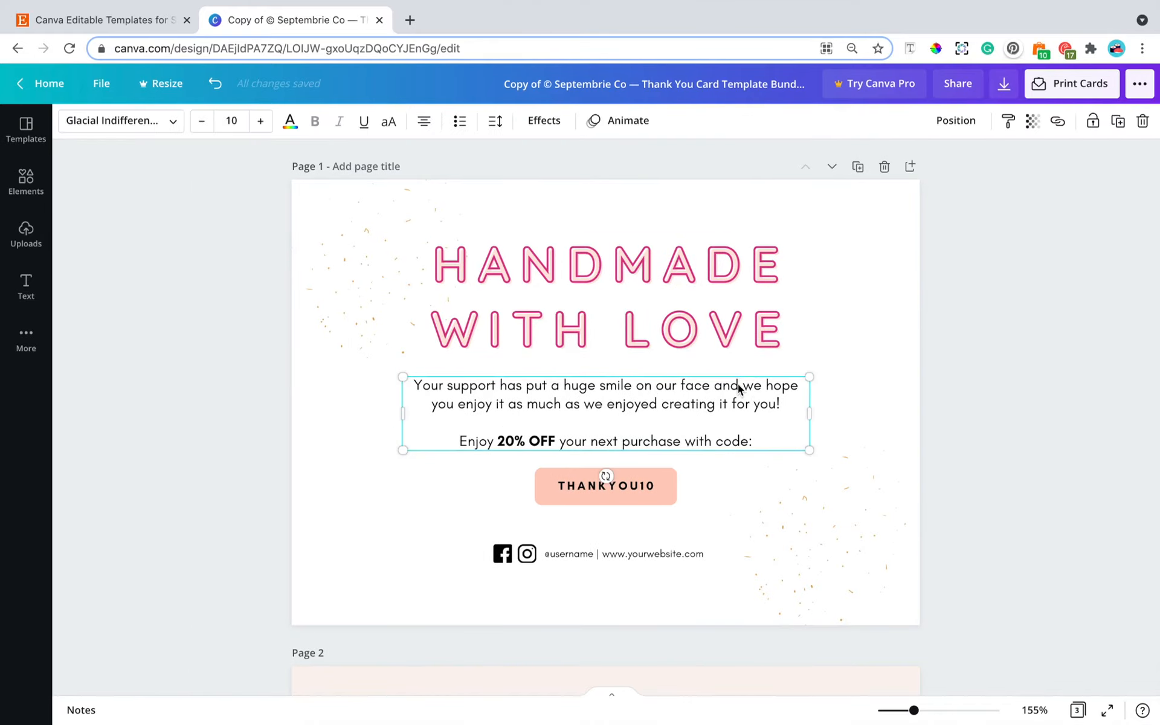
pyautogui.doubleClick(768, 405)
pyautogui.moveTo(782, 403); pyautogui.dragTo(415, 376)
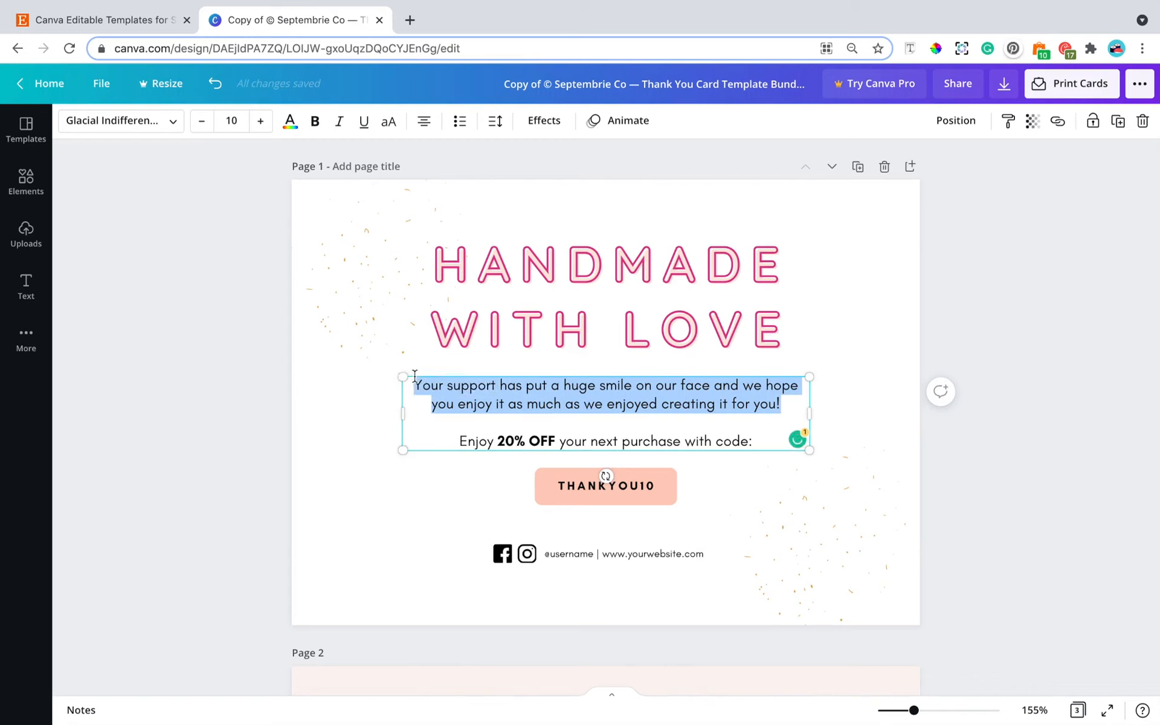
pyautogui.write('Thank you so m')
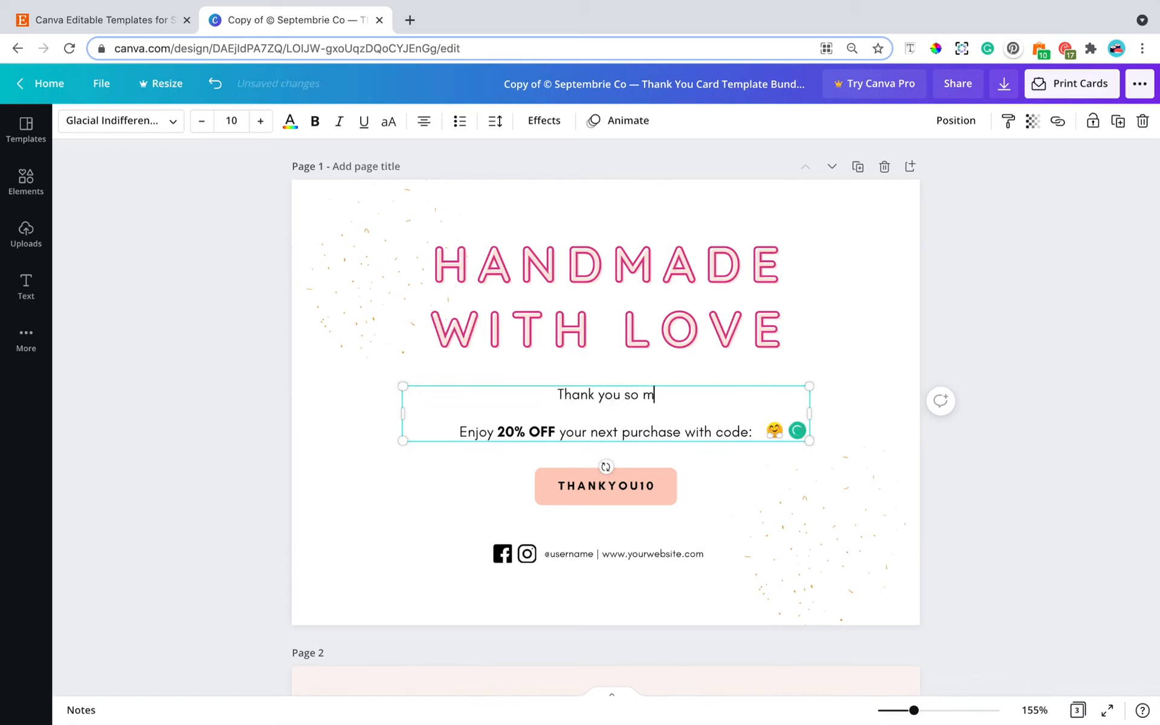
pyautogui.write('uch for support')
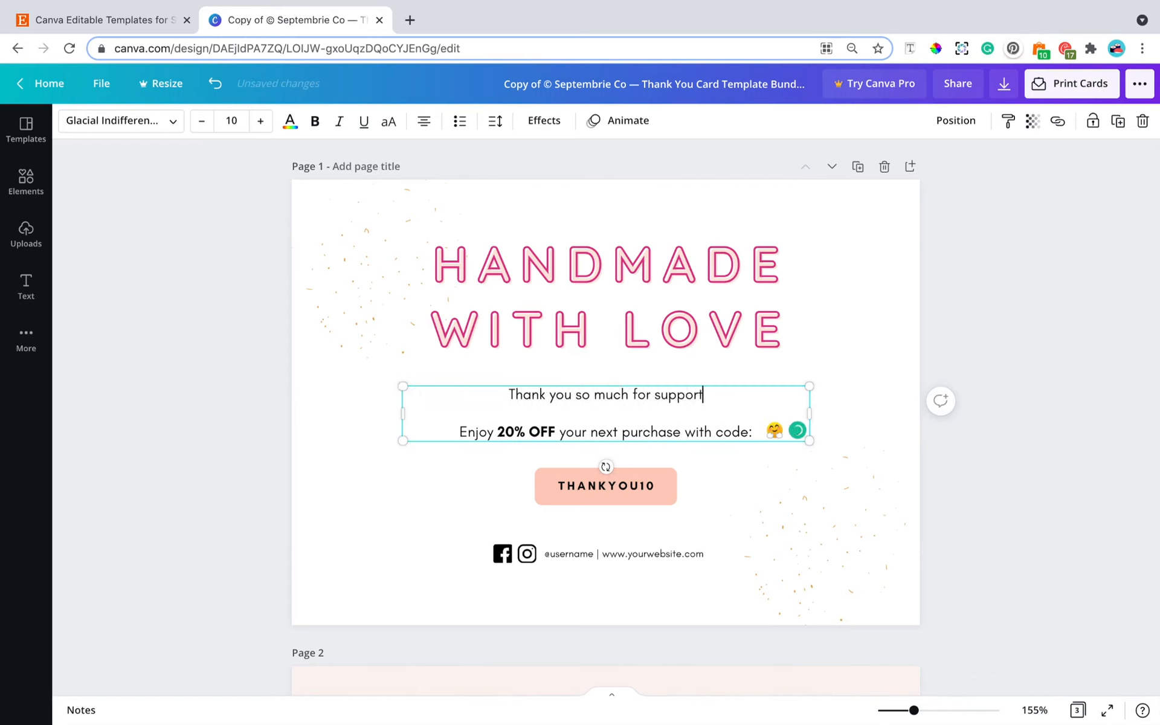
pyautogui.write('ing our small busine')
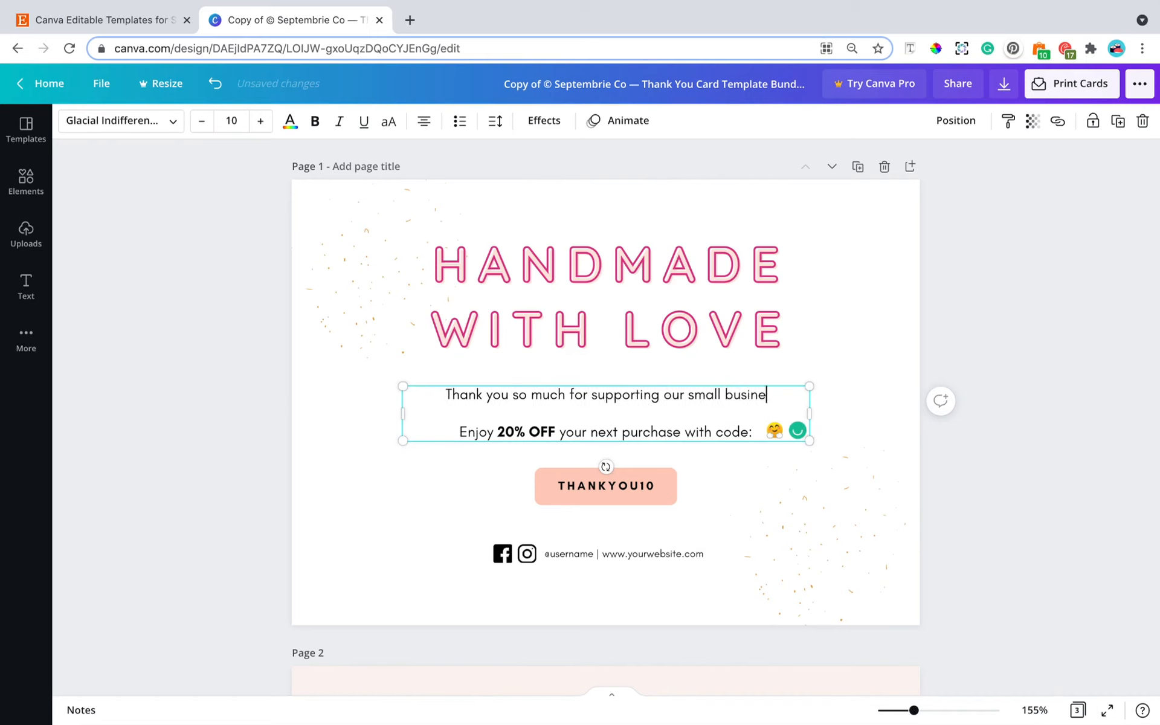
pyautogui.write('ss! As a way to ')
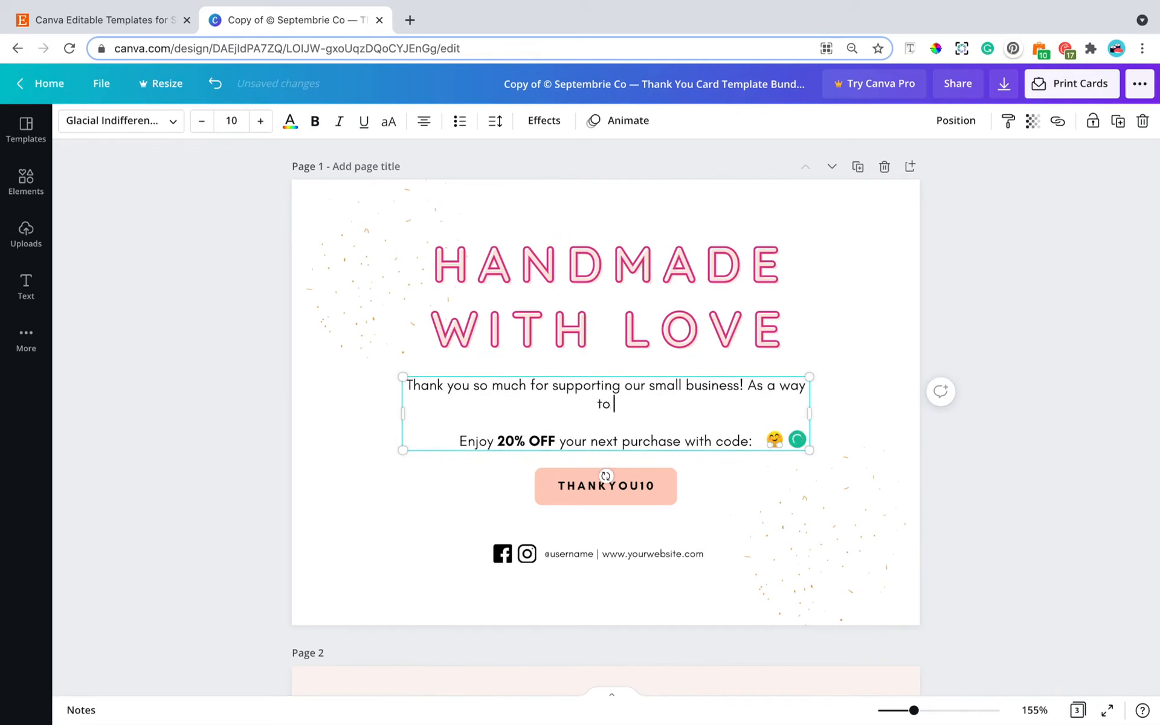
pyautogui.write('say thank you,')
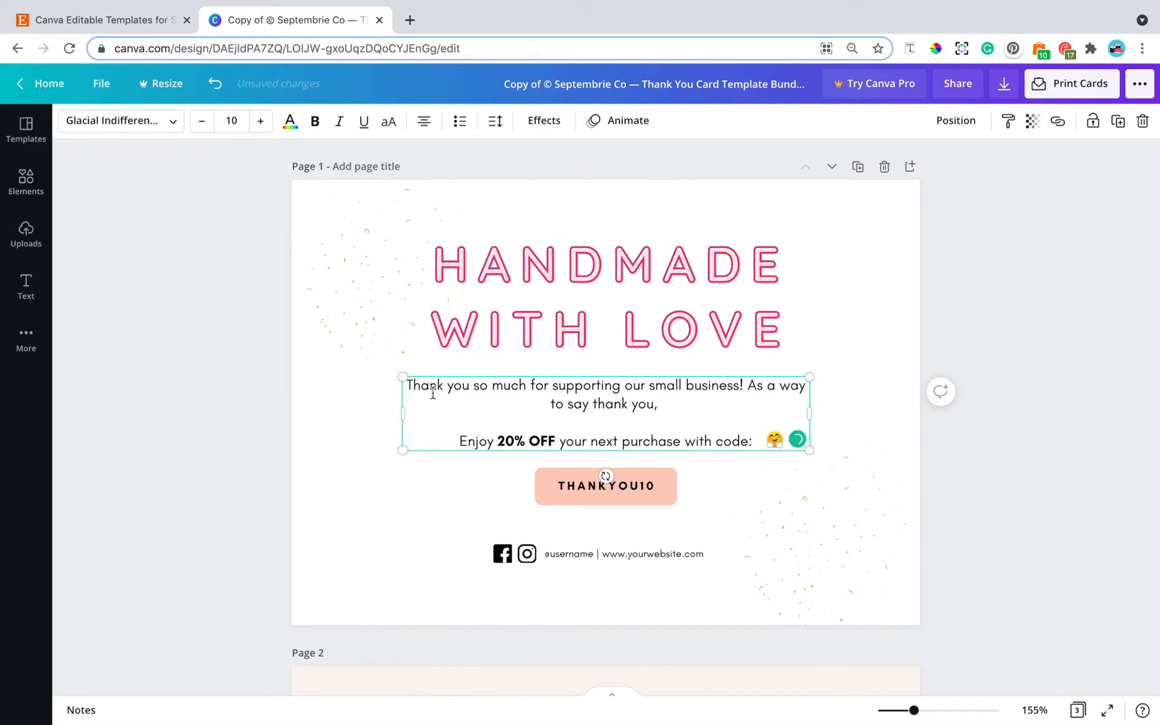
# Step: Join the offer line to the message above, replacing "Enjoy" with "here's" and changing the discount to 10% OFF
pyautogui.moveTo(494, 441); pyautogui.dragTo(428, 437)
pyautogui.press('BackSpace')
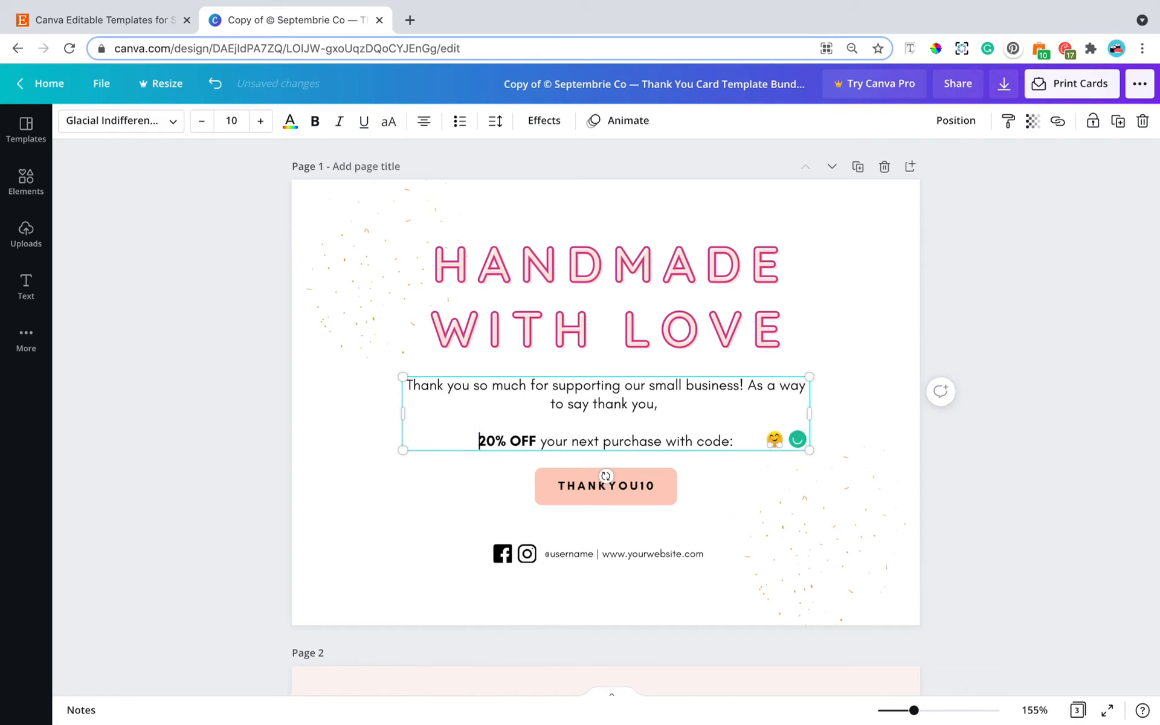
pyautogui.press('BackSpace')
pyautogui.press('BackSpace')
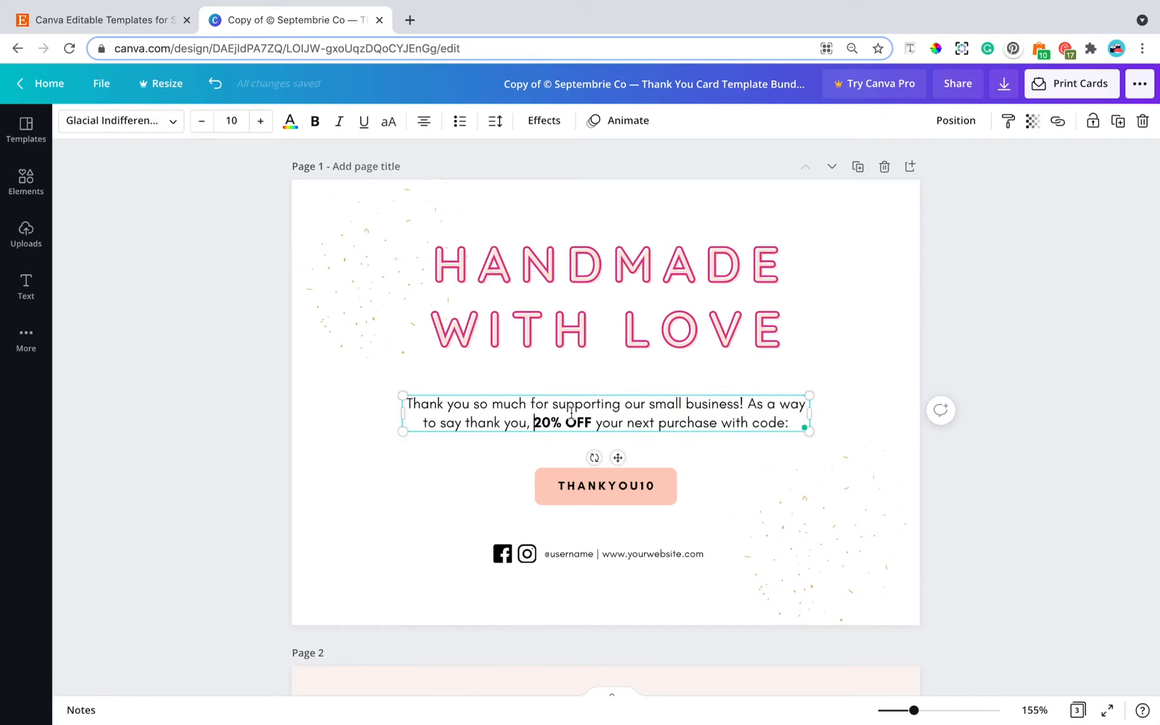
pyautogui.write('here')
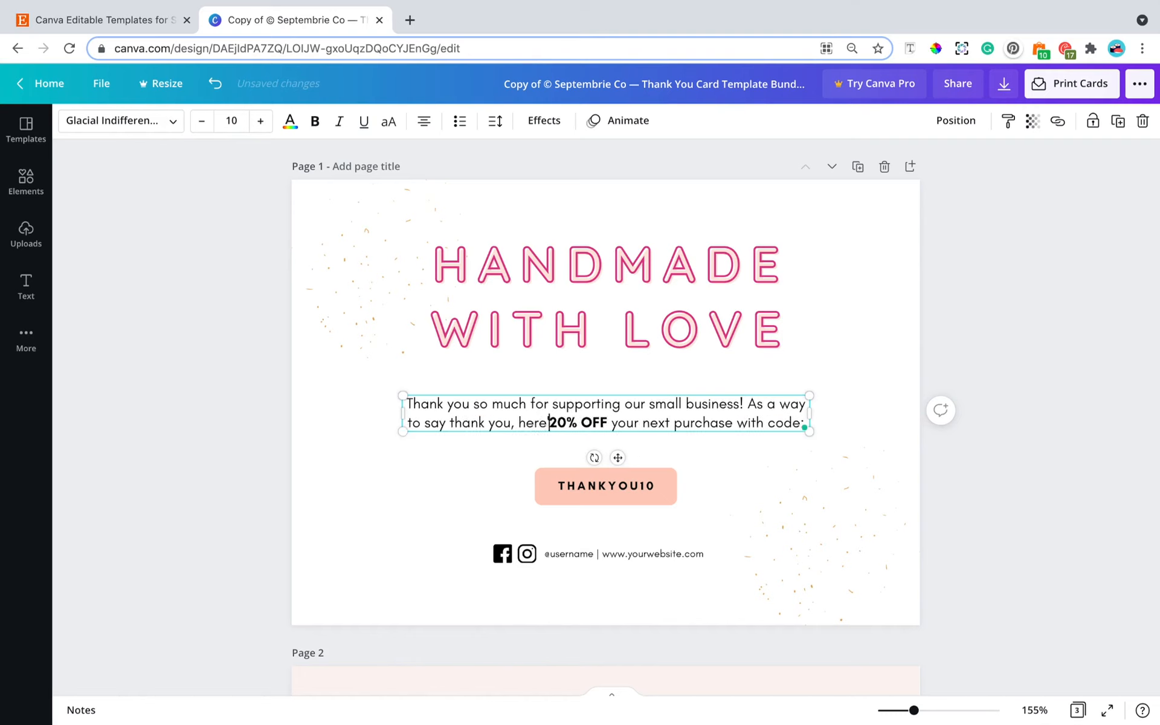
pyautogui.write("'s")
pyautogui.moveTo(575, 414); pyautogui.dragTo(591, 412)
pyautogui.write('1')
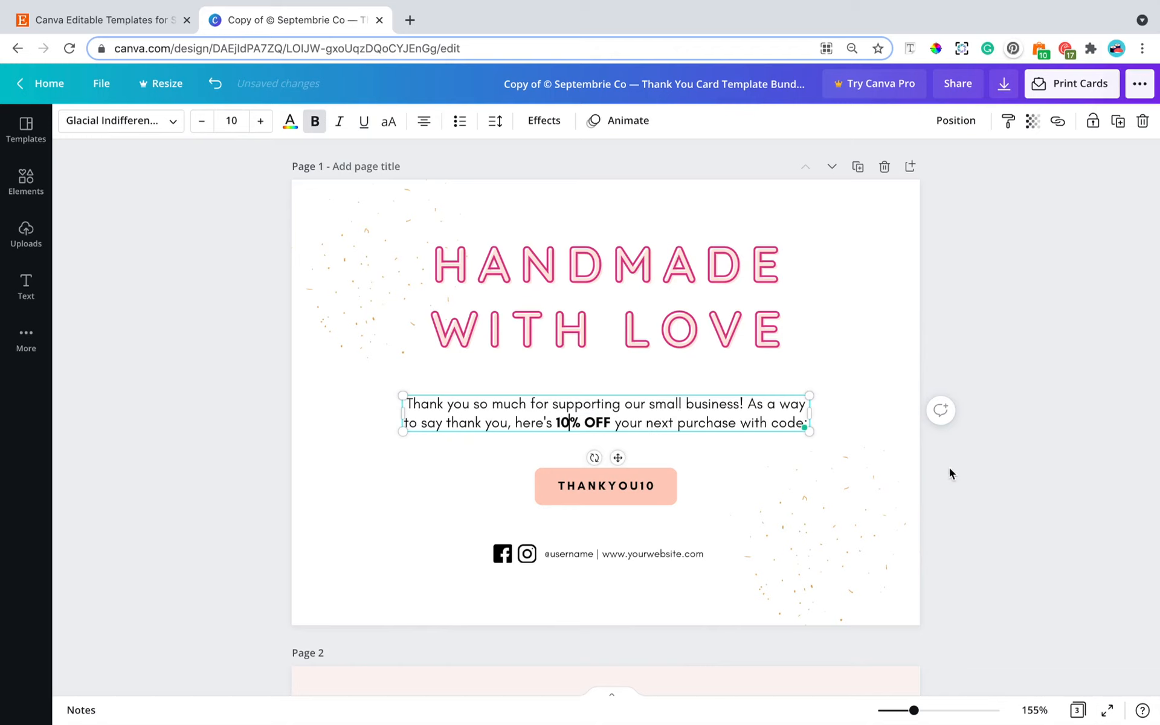
# Step: Replace the discount code in the button with TAKE10OFF
pyautogui.click(655, 486)
pyautogui.doubleClick(655, 487)
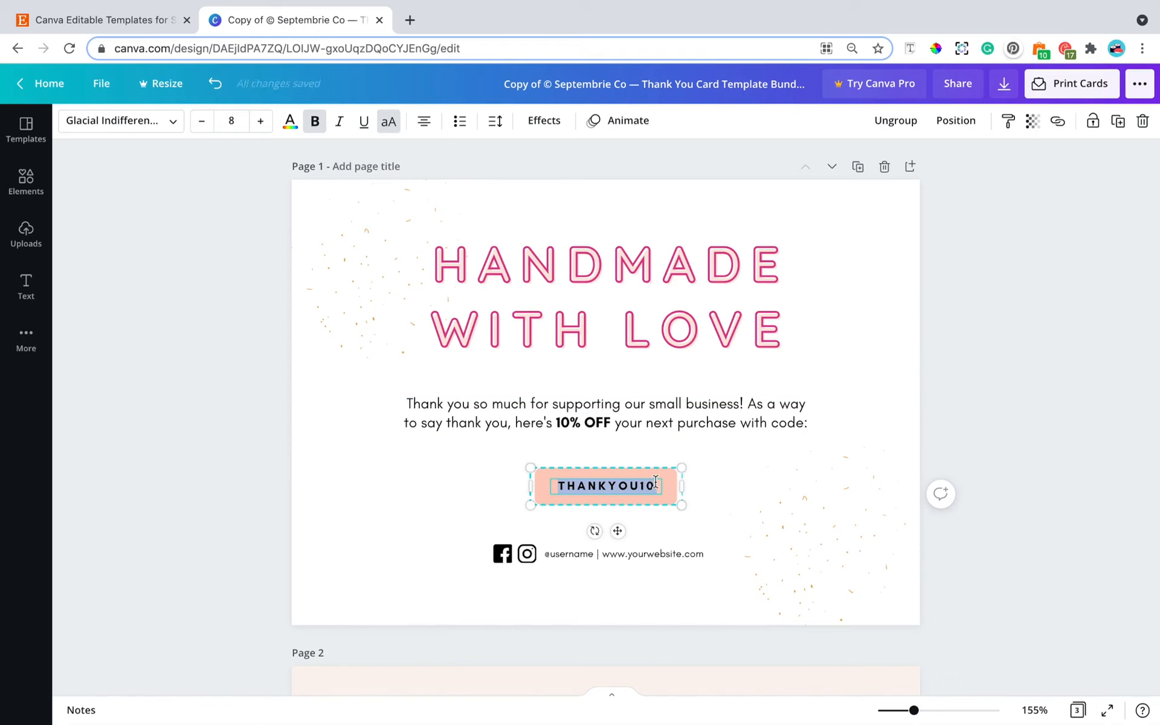
pyautogui.write('TAKE10OFF')
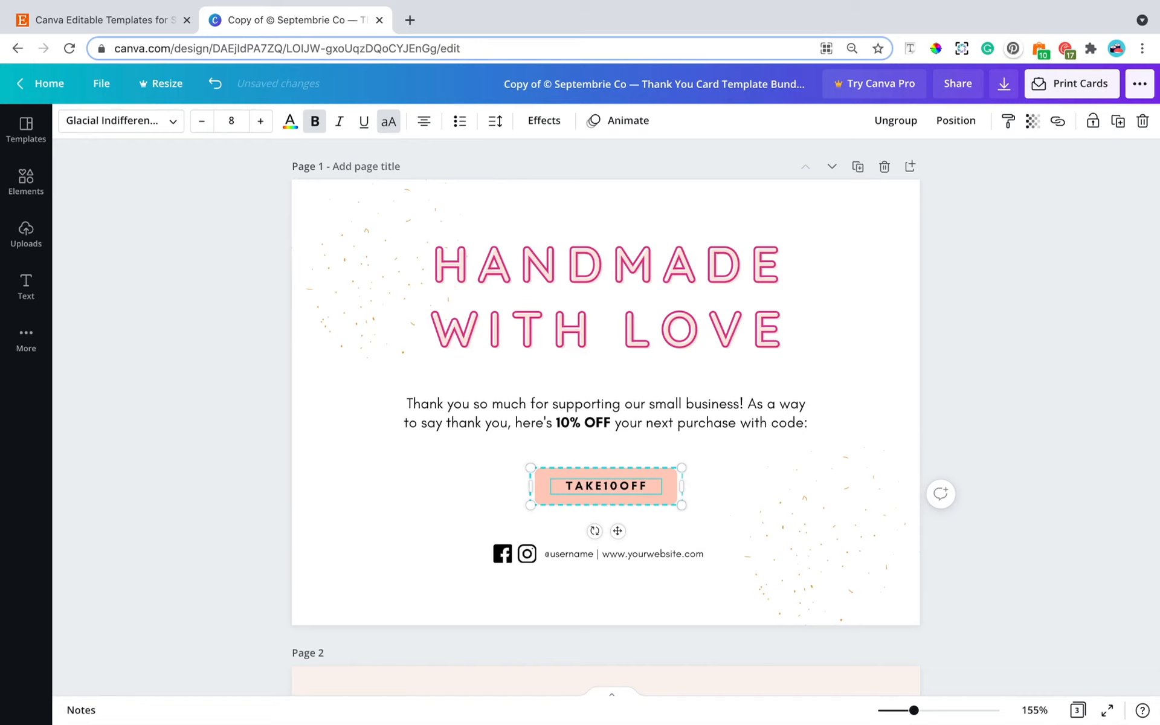
pyautogui.click(709, 477)
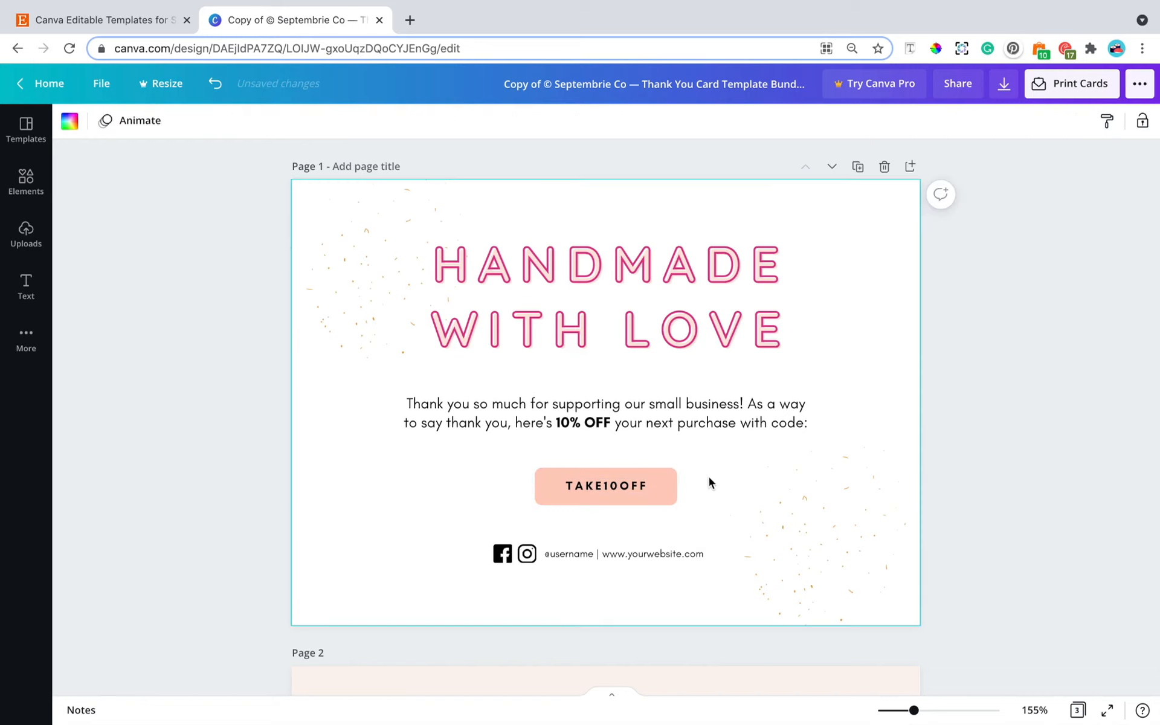
# Step: Fill the discount code button with the heading's pink, #DF398C, and check its hex code in the custom colour picker
pyautogui.click(664, 478)
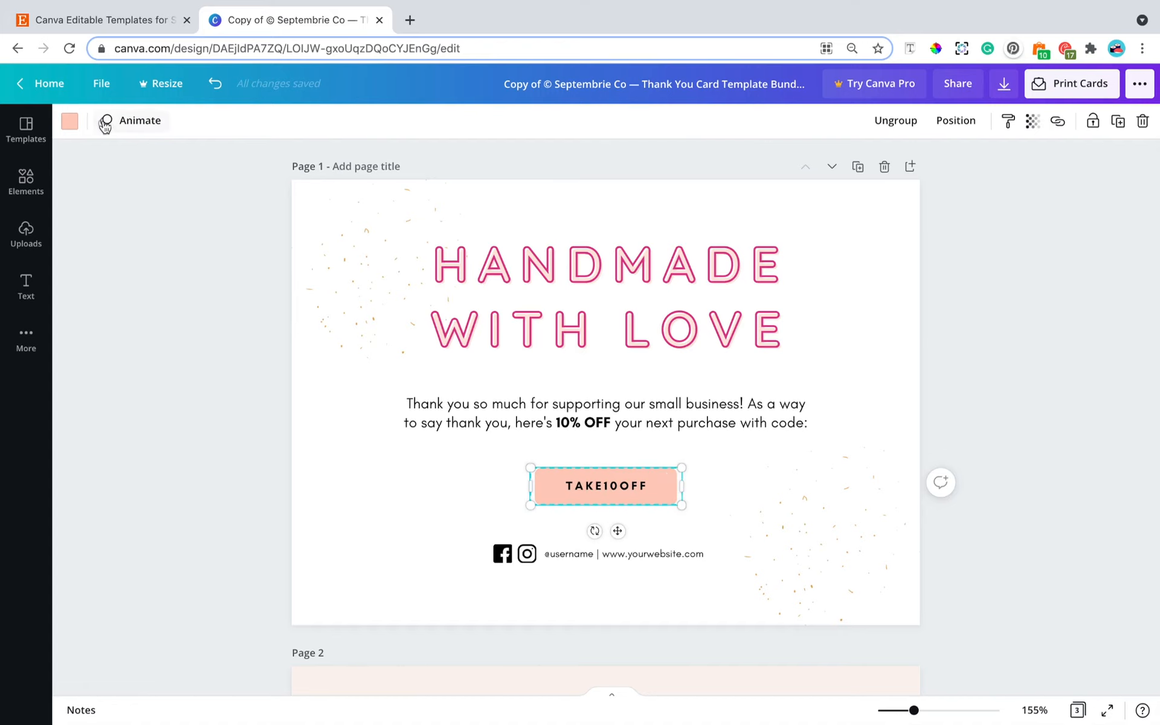
pyautogui.click(70, 124)
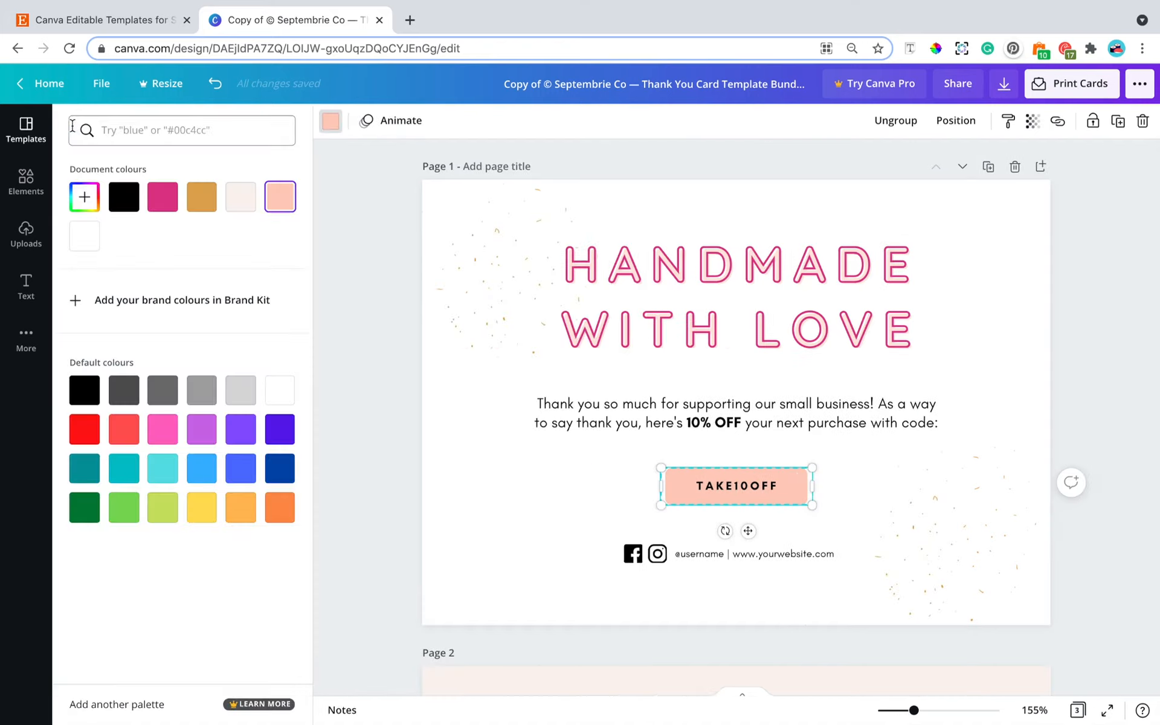
pyautogui.click(160, 202)
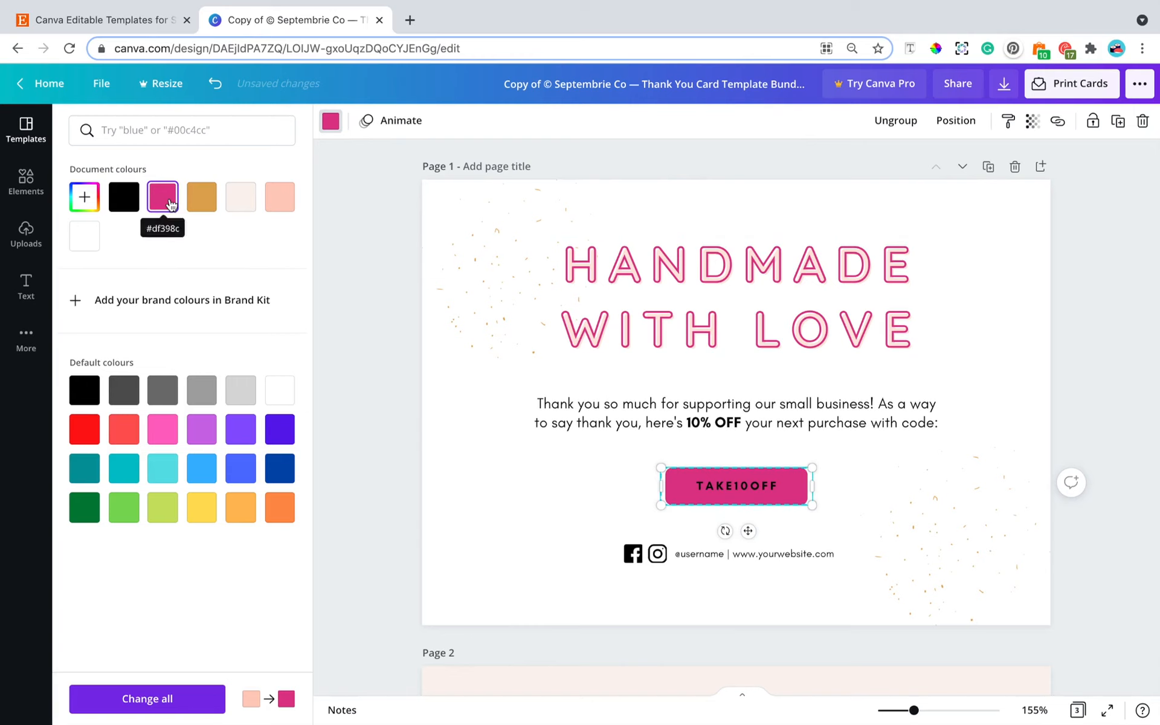
pyautogui.click(85, 200)
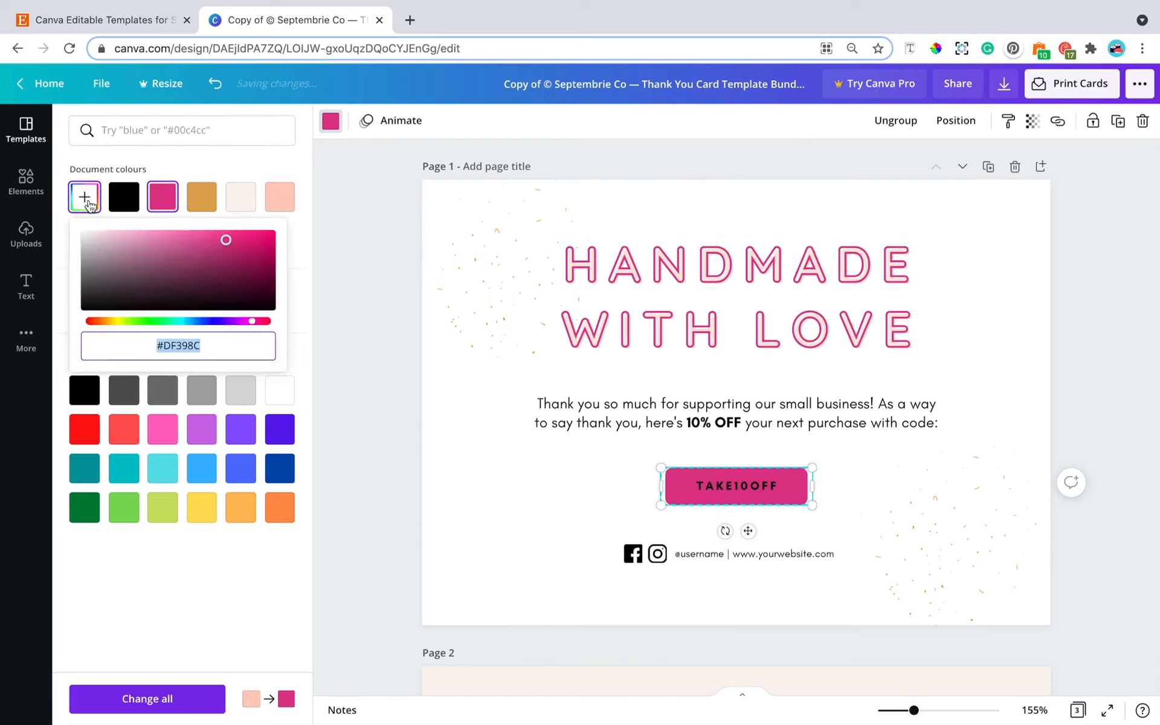
pyautogui.click(236, 349)
pyautogui.moveTo(162, 348); pyautogui.dragTo(226, 349)
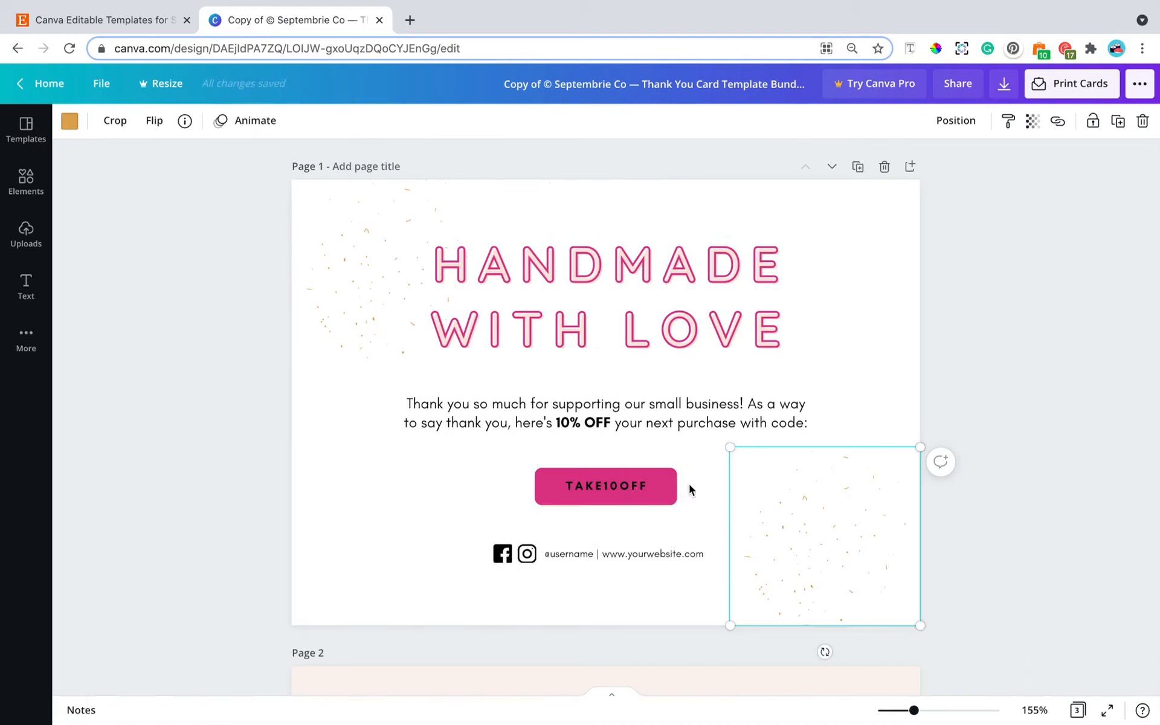
# Step: Change the TAKE10OFF text colour to white
pyautogui.tripleClick(625, 489)
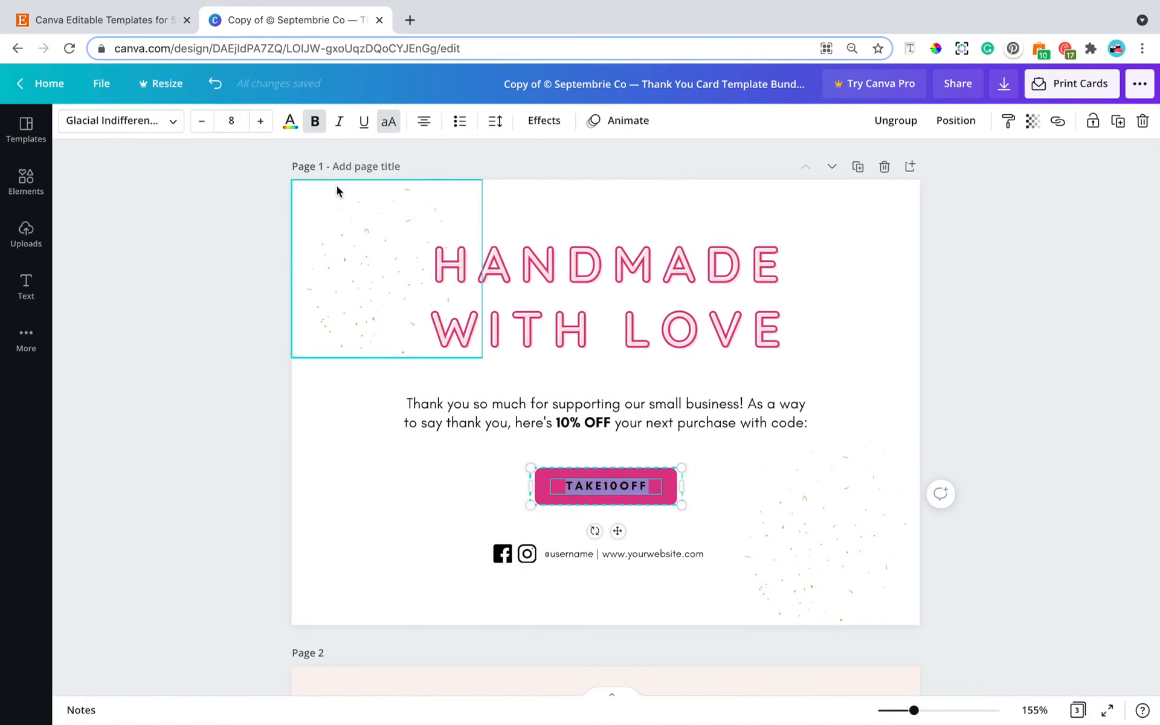
pyautogui.click(290, 127)
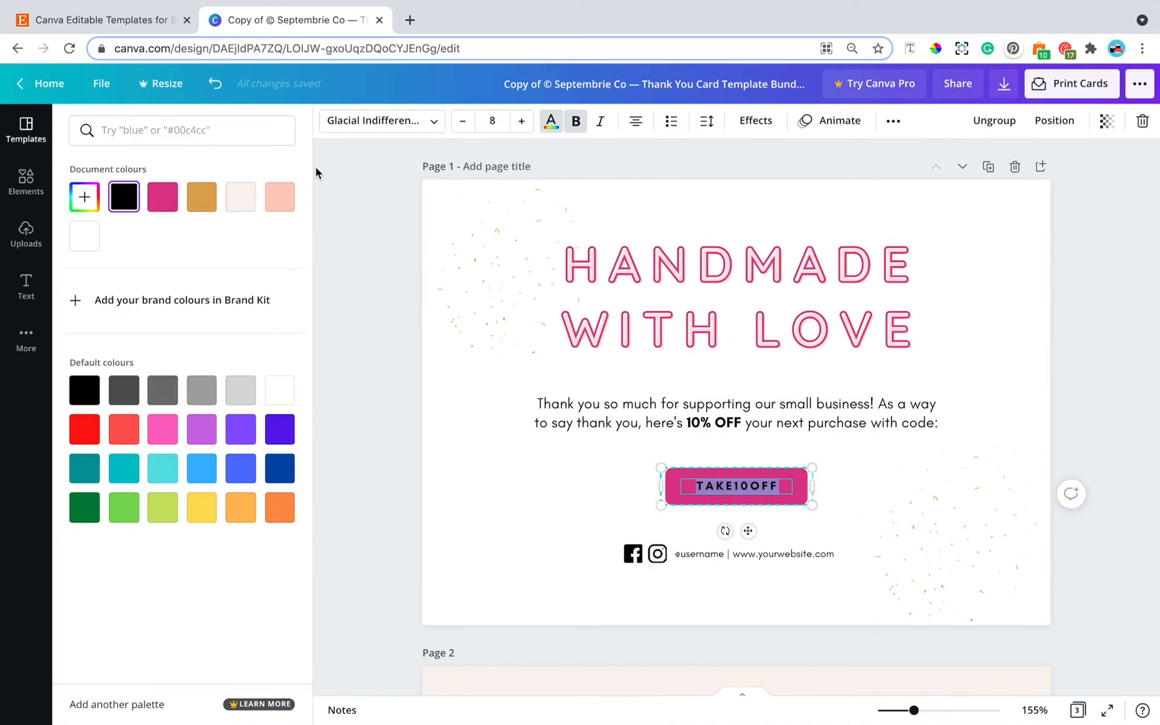
pyautogui.click(84, 236)
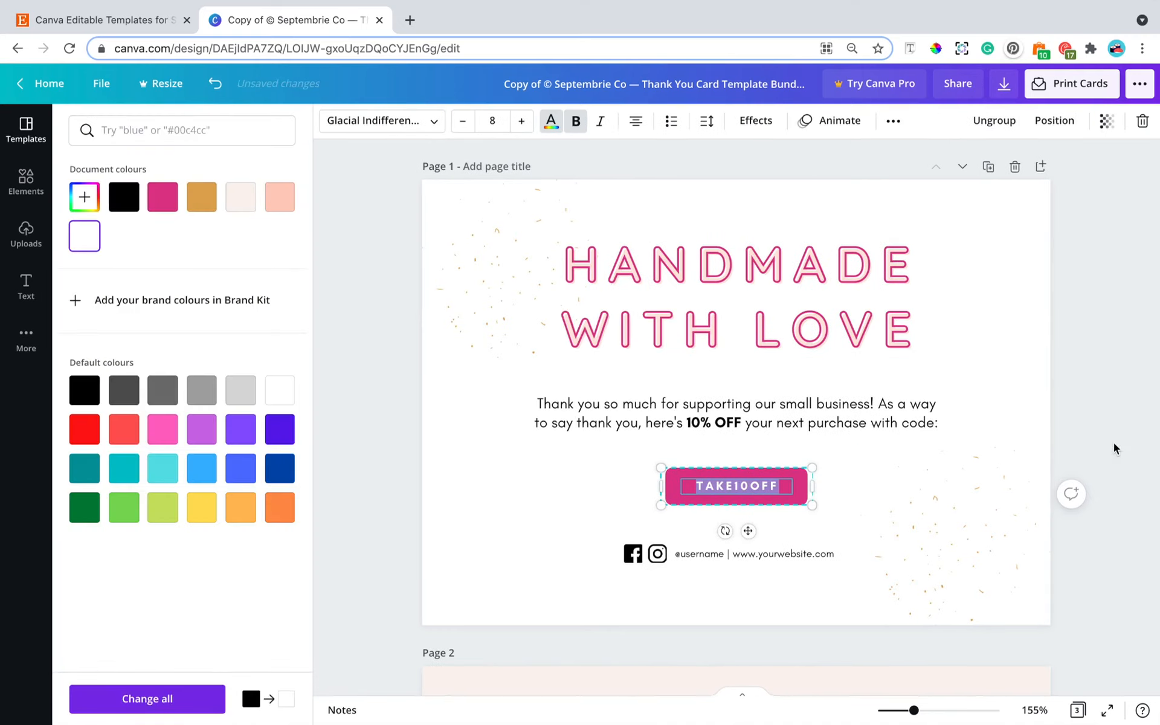
pyautogui.click(1114, 448)
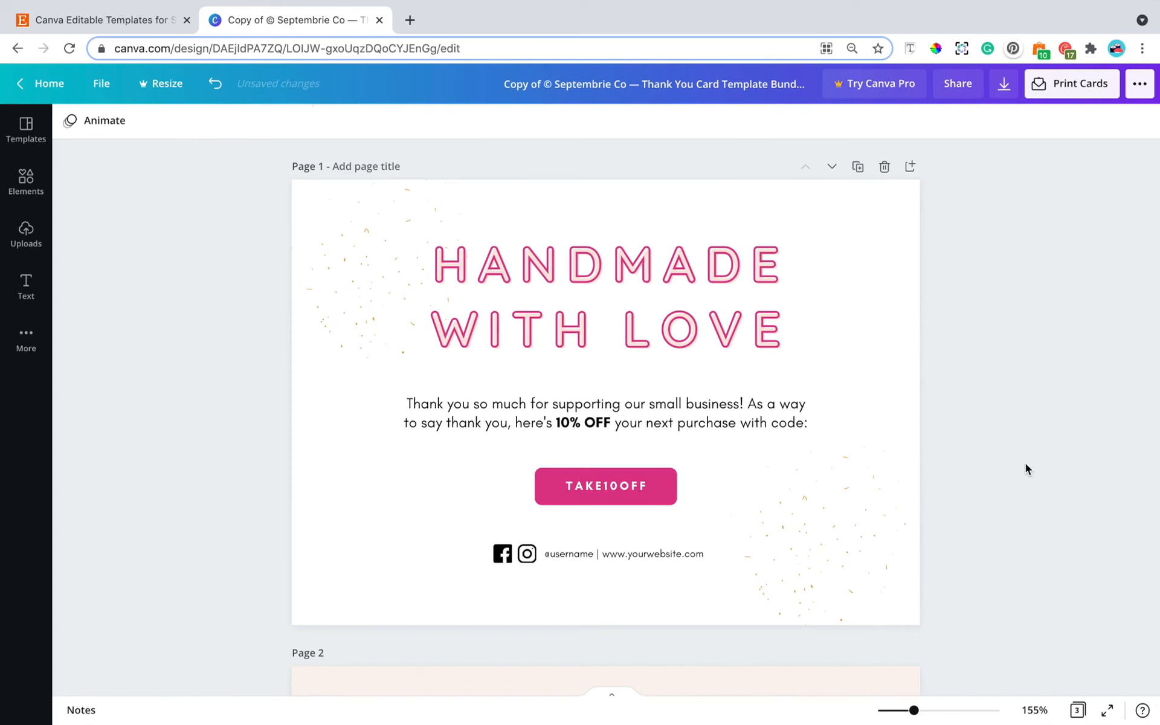
# Step: Replace the username placeholder beside the social media icons with "septembrie.co", keeping the @ sign and the divider
pyautogui.scroll(-5, 1026, 468)
pyautogui.scroll(5, 1026, 468)
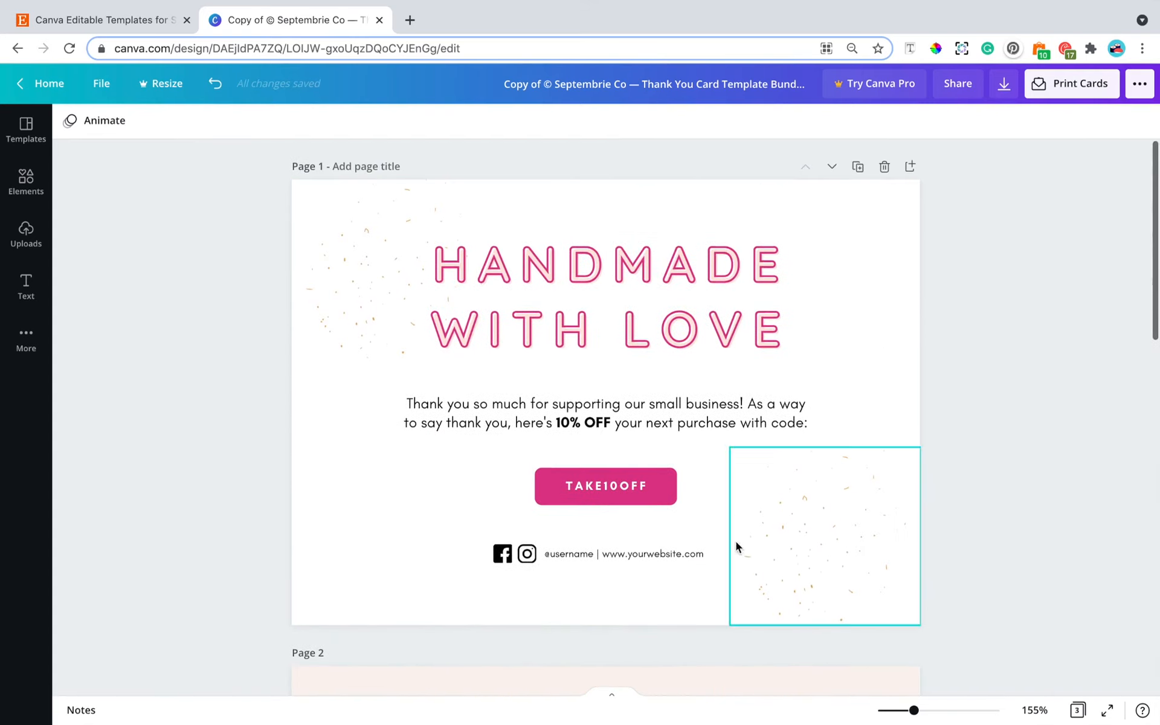
pyautogui.click(590, 554)
pyautogui.doubleClick(590, 554)
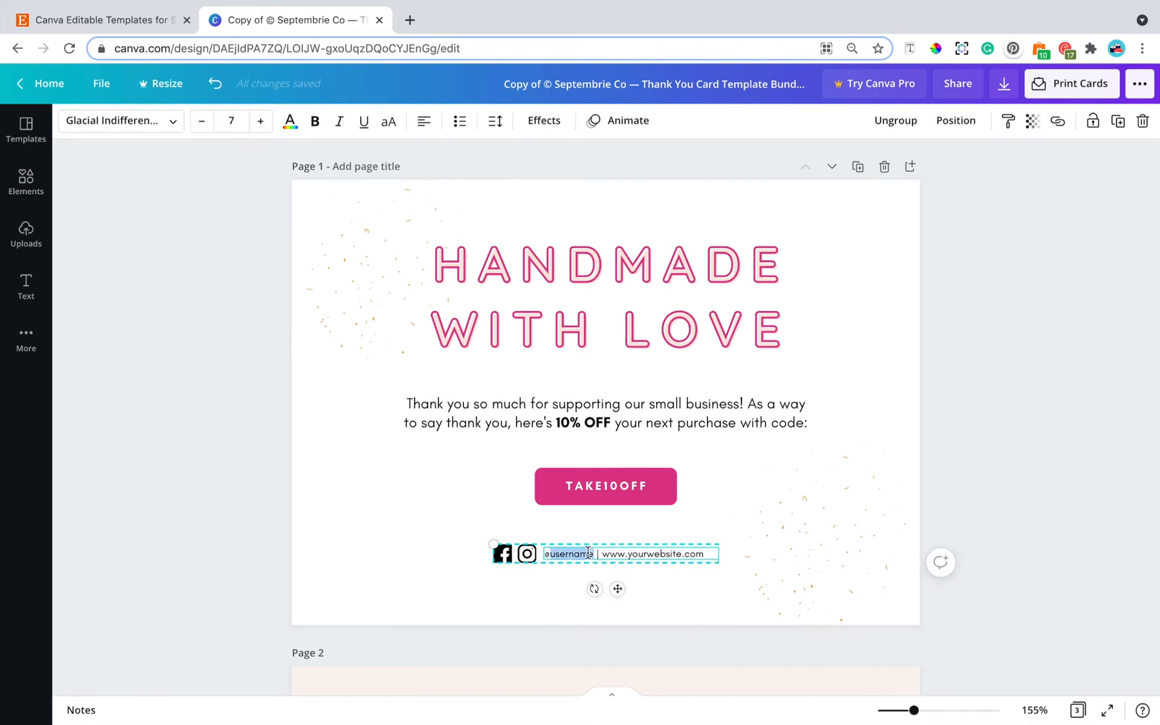
pyautogui.write('septembrie.c')
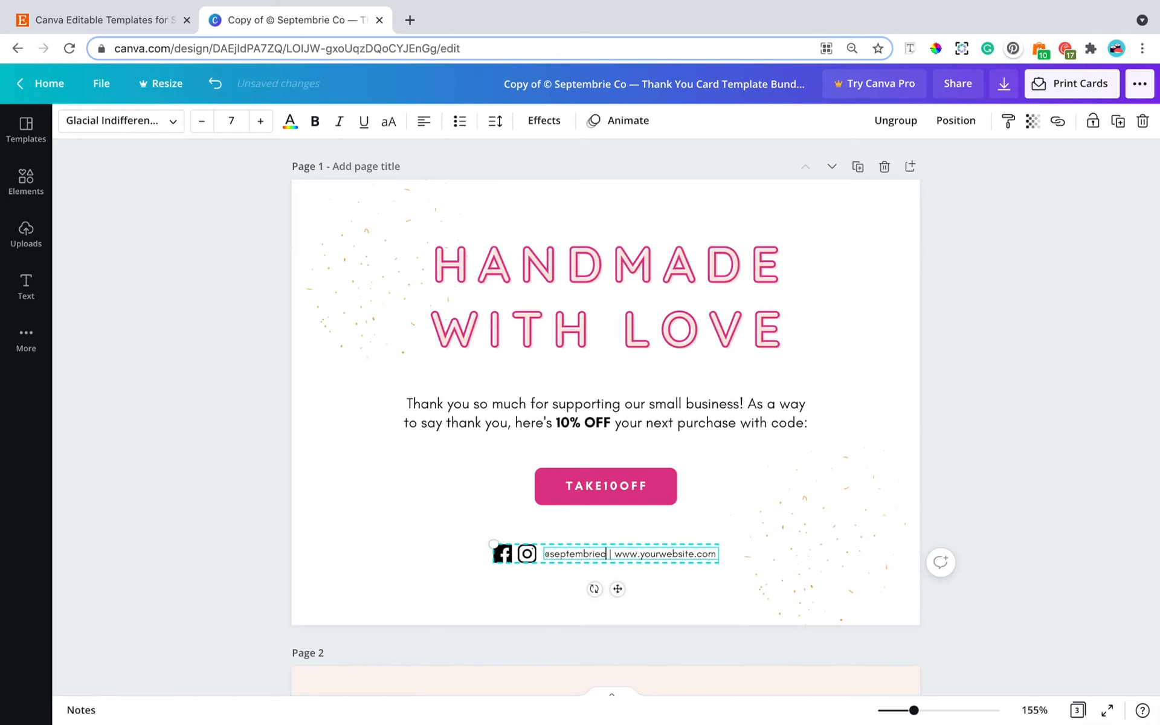
pyautogui.write('o |')
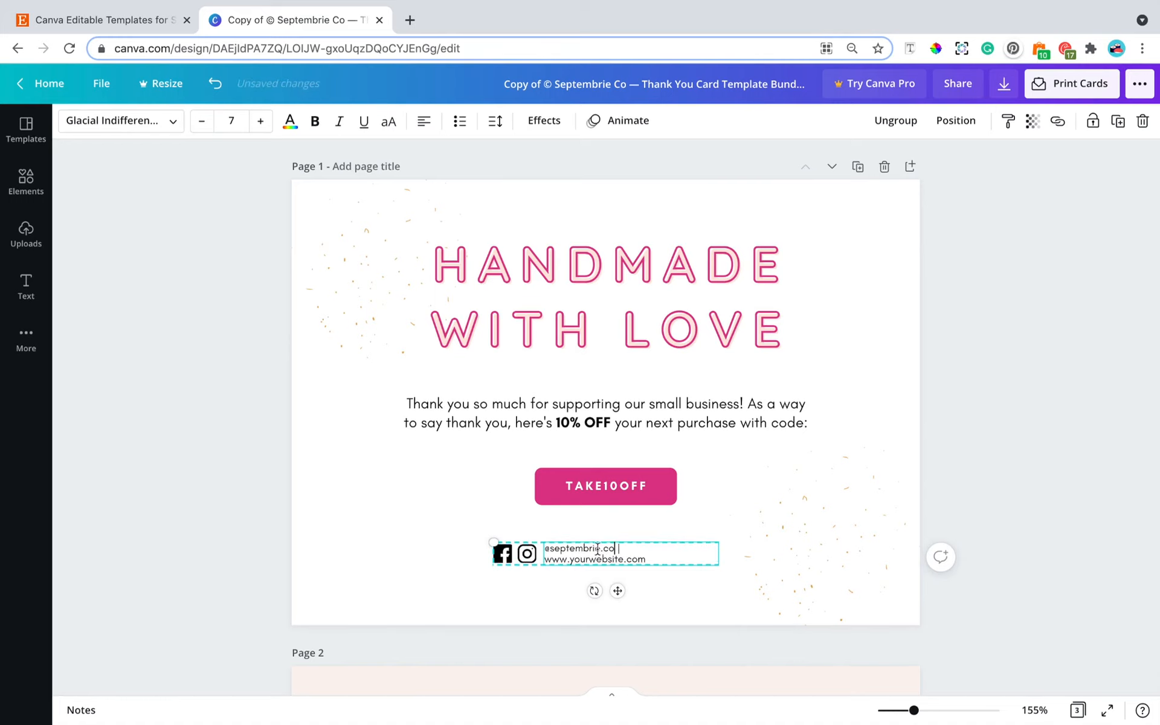
pyautogui.moveTo(570, 559); pyautogui.dragTo(693, 556)
pyautogui.write('septembr')
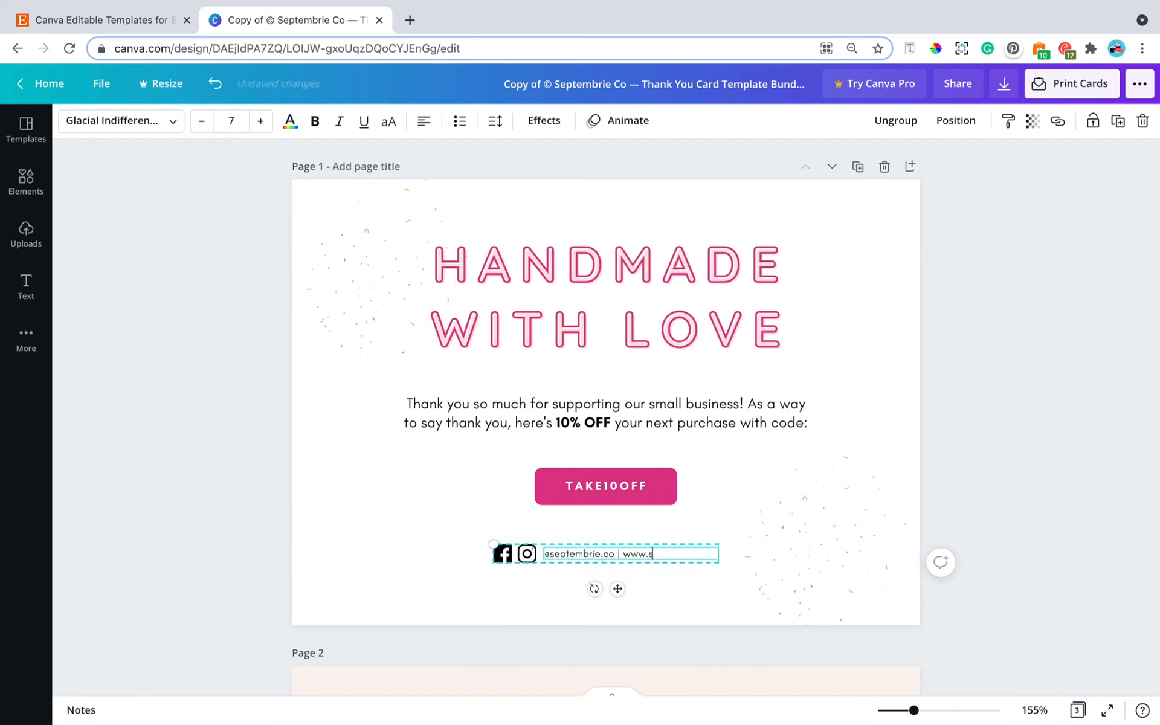
pyautogui.write('ieco.com')
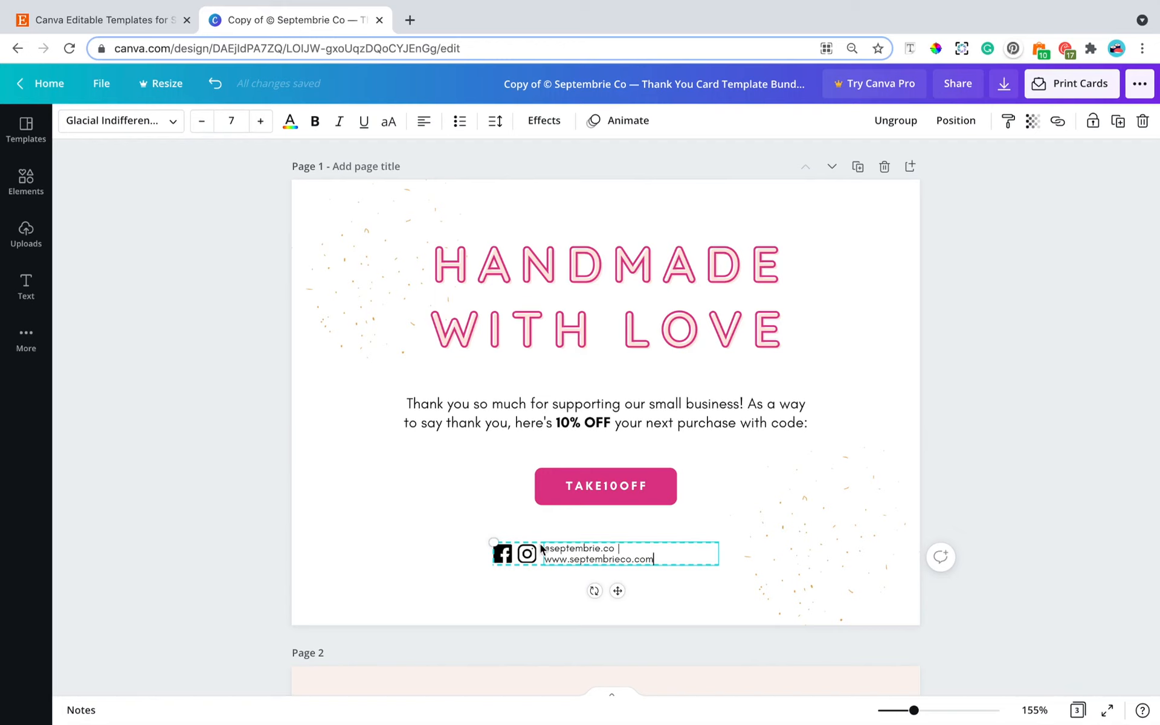
# Step: Ungroup the contact line and widen its text box until the handle and website fit on one line
pyautogui.click(896, 121)
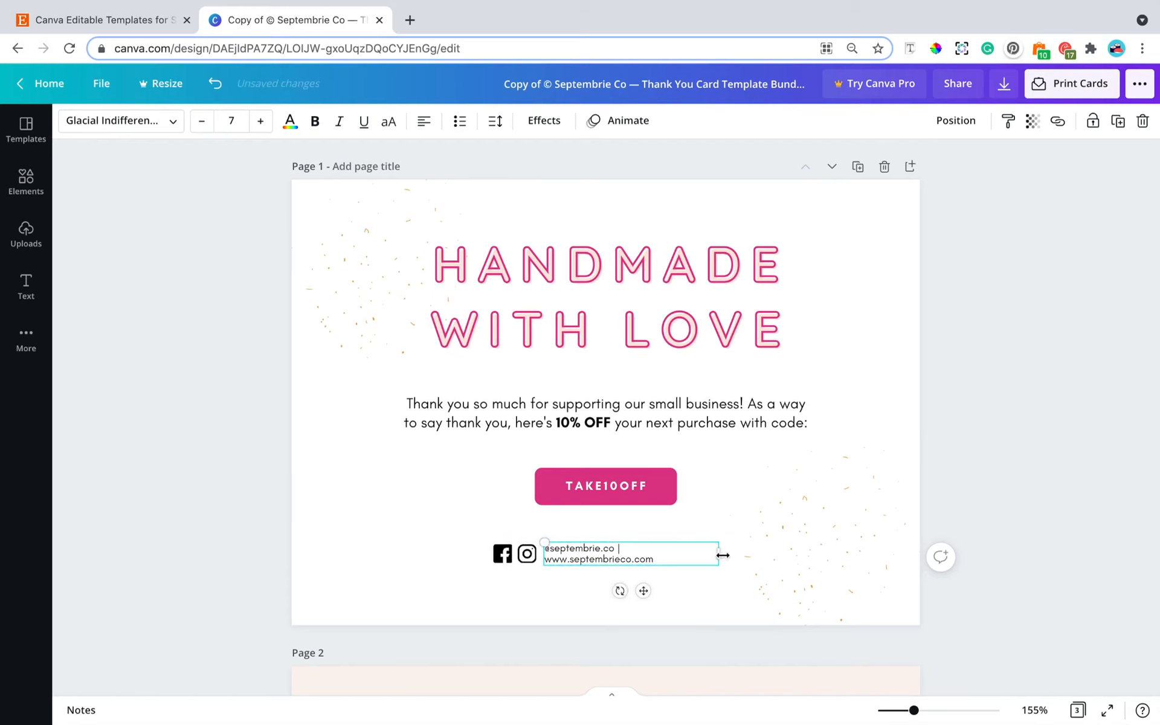
pyautogui.moveTo(723, 554); pyautogui.dragTo(738, 555)
pyautogui.moveTo(922, 588); pyautogui.dragTo(935, 588)
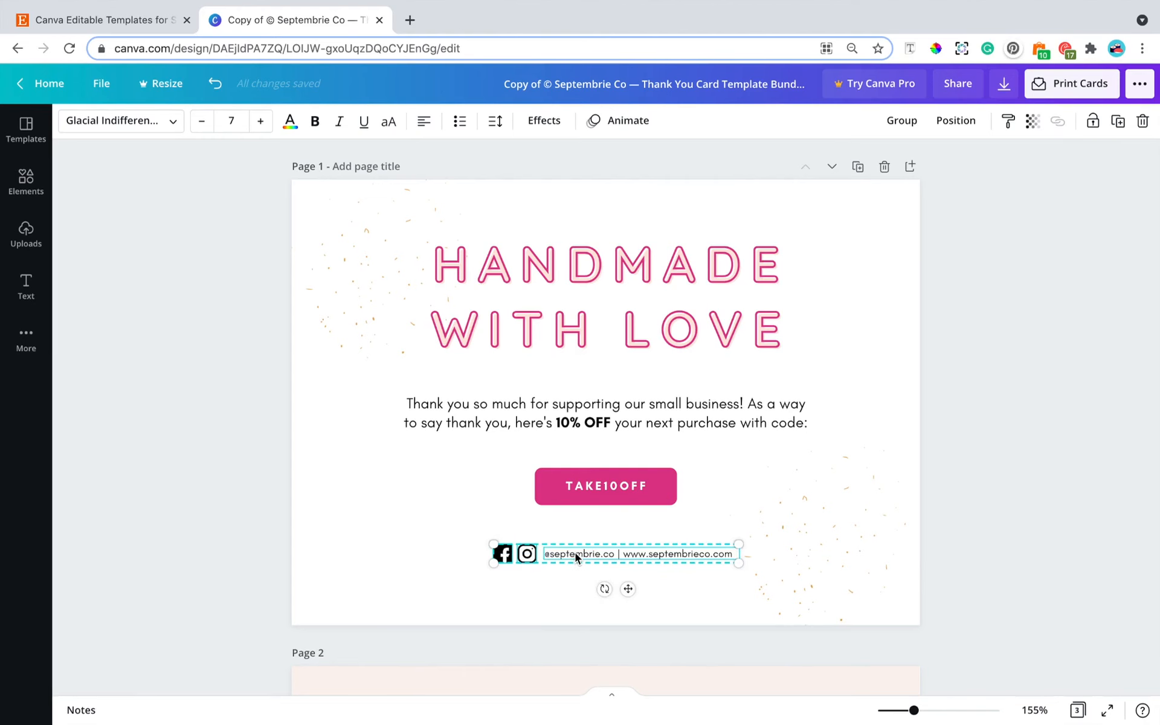
# Step: Group the social media icons with the contact text and centre the group horizontally on the page
pyautogui.click(906, 123)
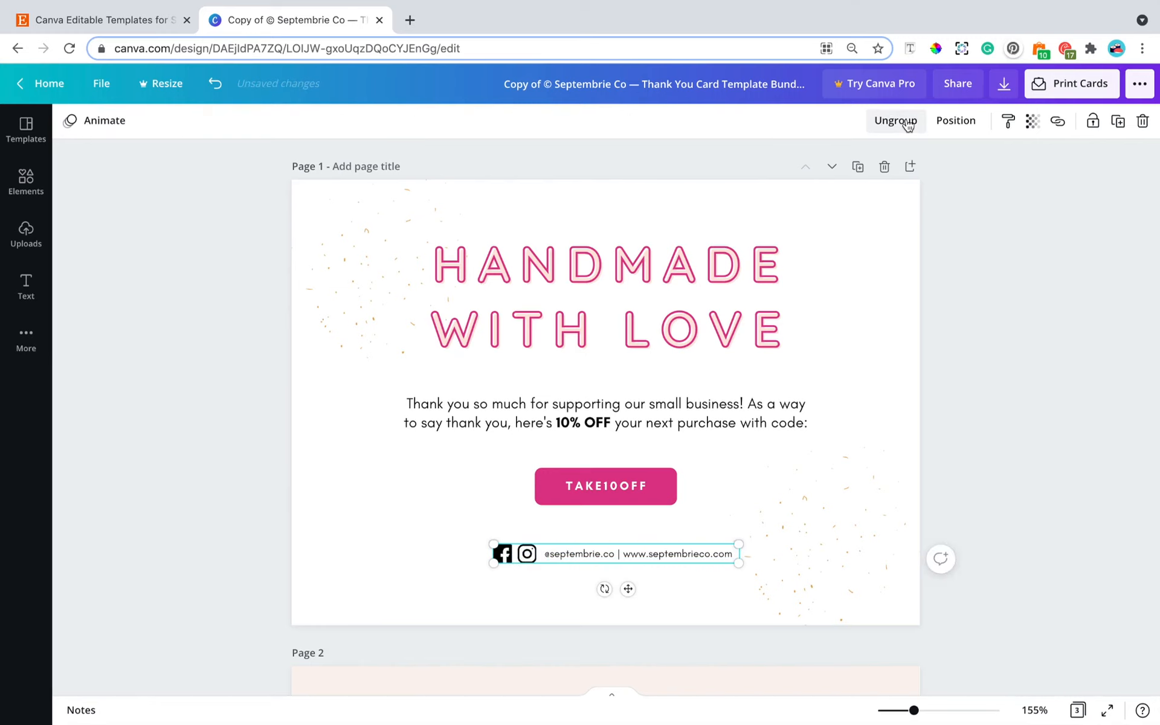
pyautogui.click(942, 122)
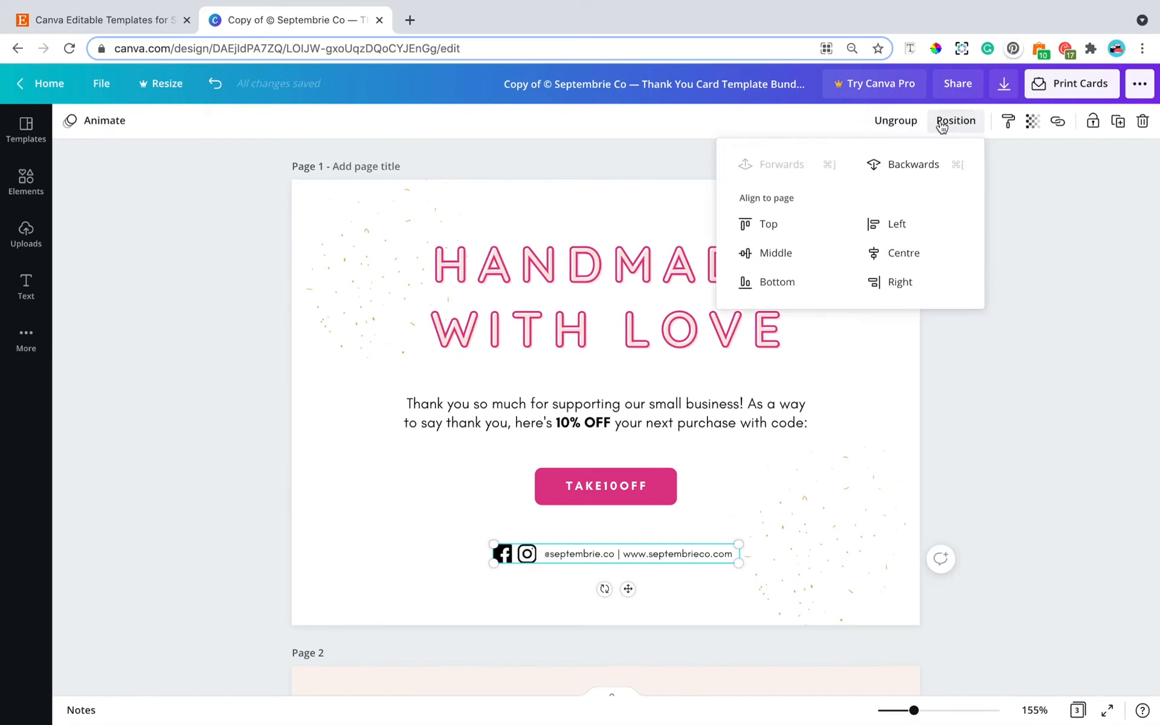
pyautogui.click(921, 255)
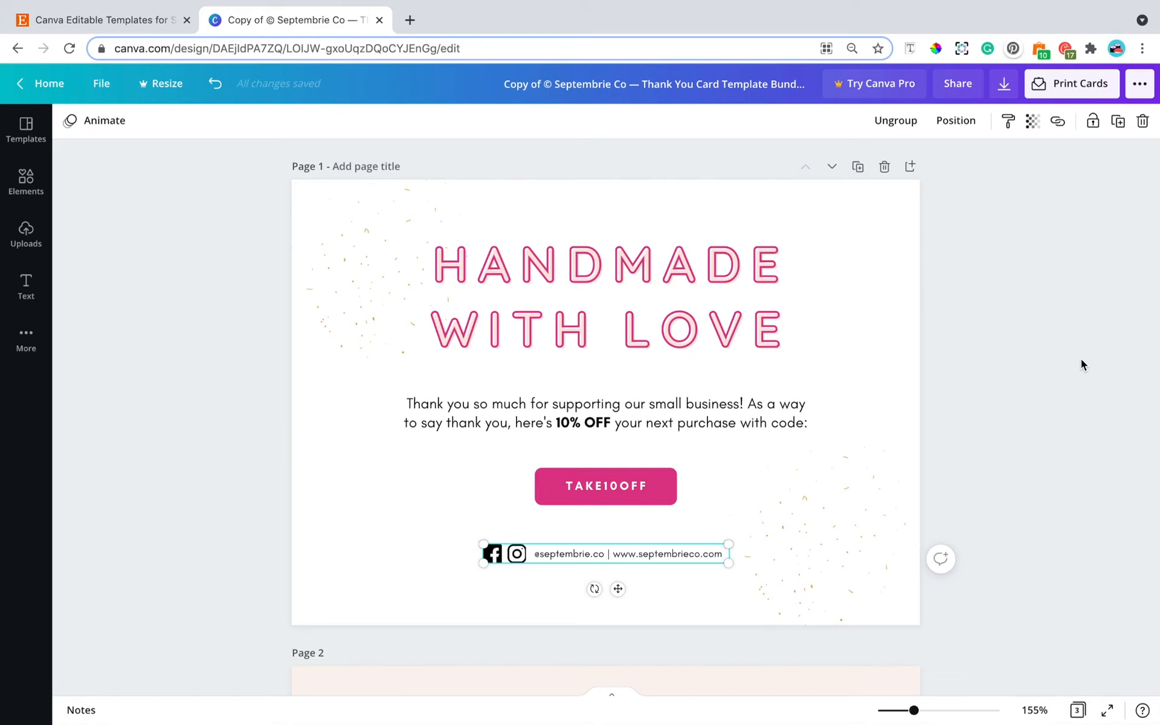
pyautogui.click(1084, 360)
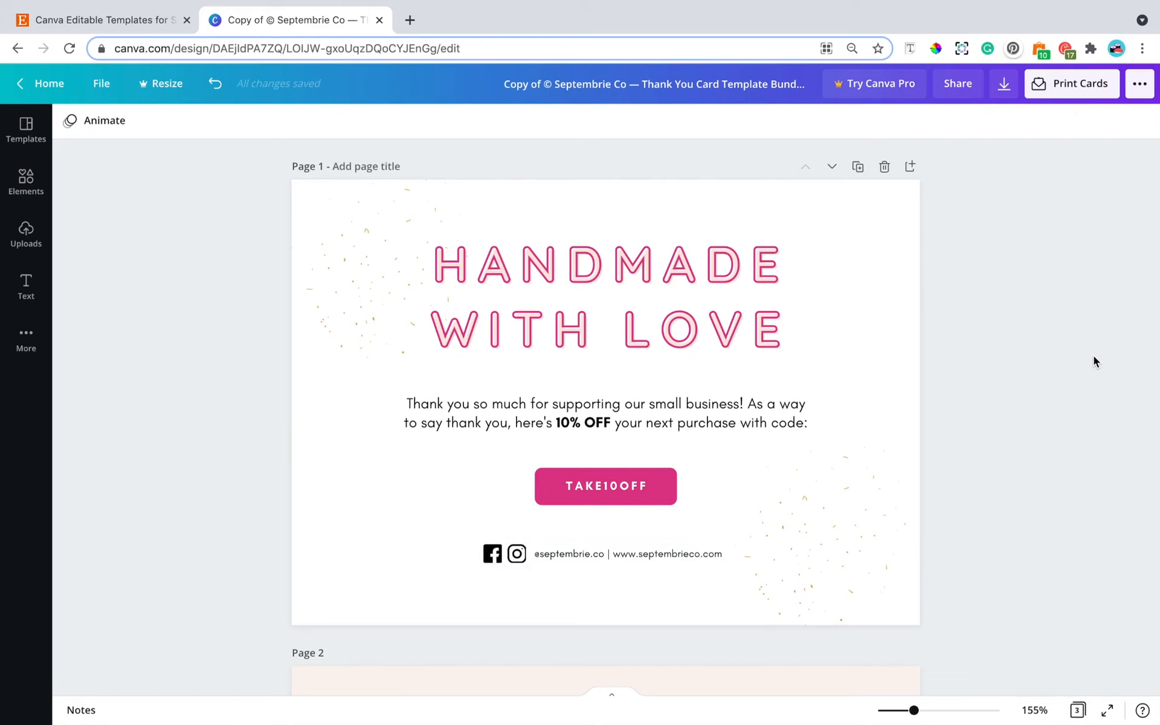
# Step: Try enlarging the confetti graphic in the card's upper-left corner and undo the resize
pyautogui.click(353, 252)
pyautogui.click(320, 241)
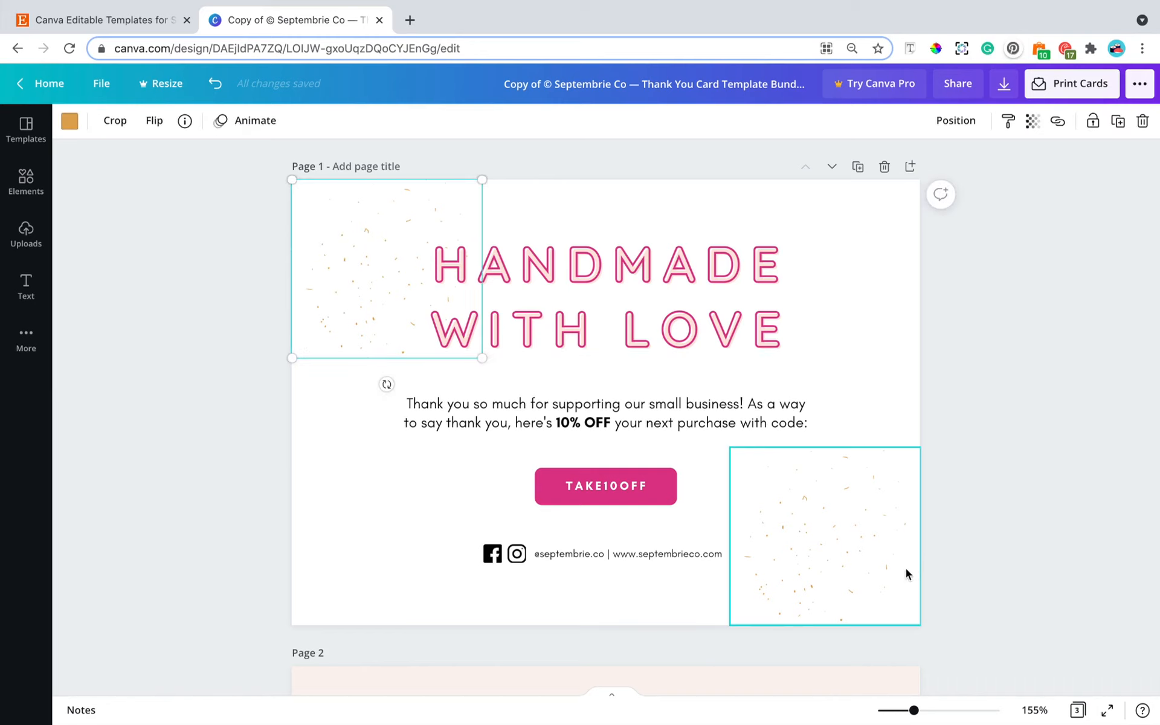
pyautogui.click(904, 572)
pyautogui.click(334, 301)
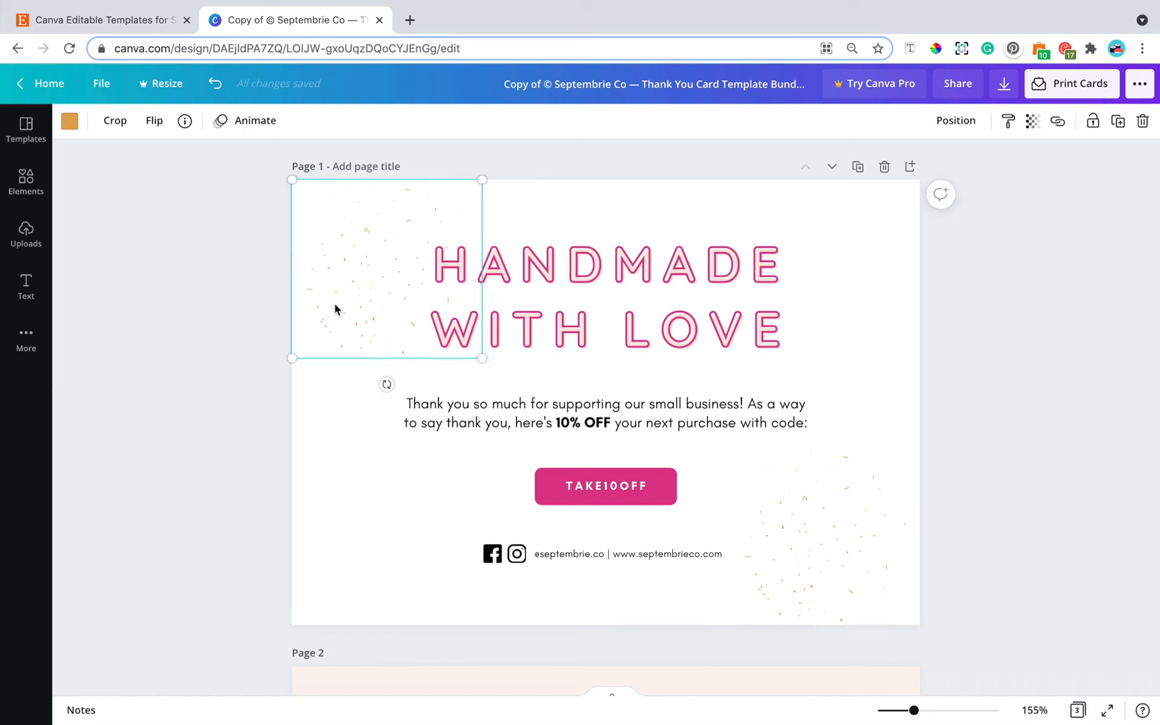
pyautogui.moveTo(497, 362)
pyautogui.mouseDown()
pyautogui.moveTo(622, 435)
pyautogui.moveTo(487, 354)
pyautogui.moveTo(601, 419)
pyautogui.moveTo(509, 368)
pyautogui.mouseUp()
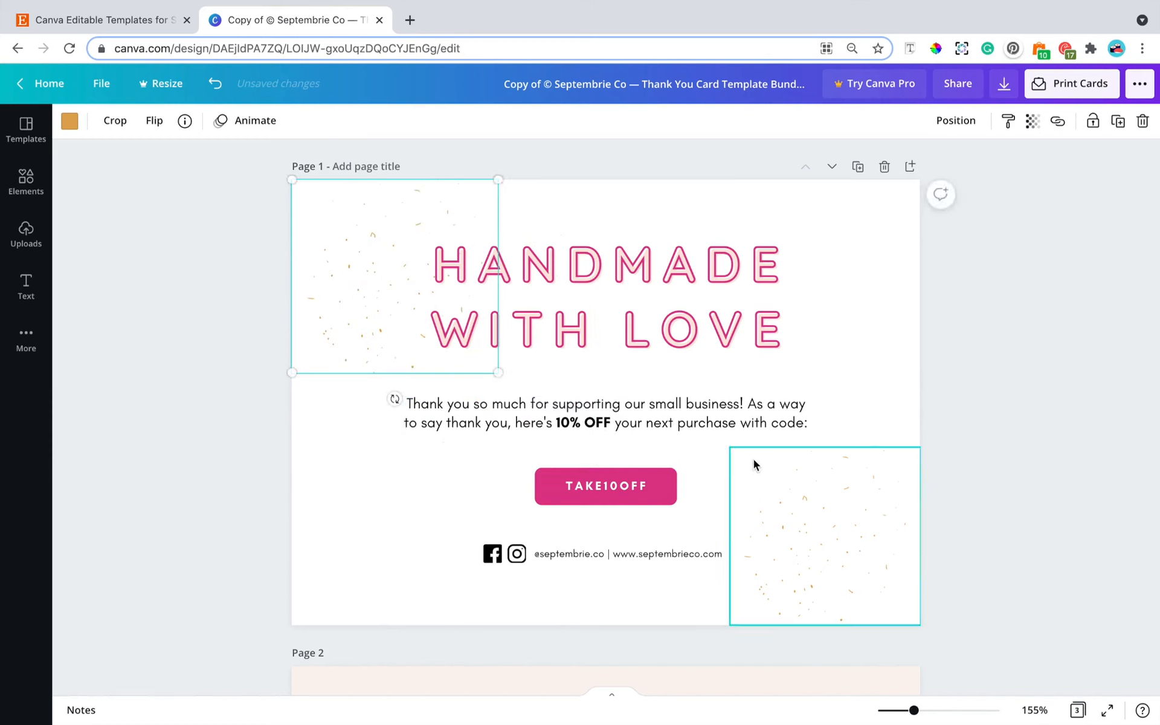
pyautogui.hotkey('ctrl', 'z')
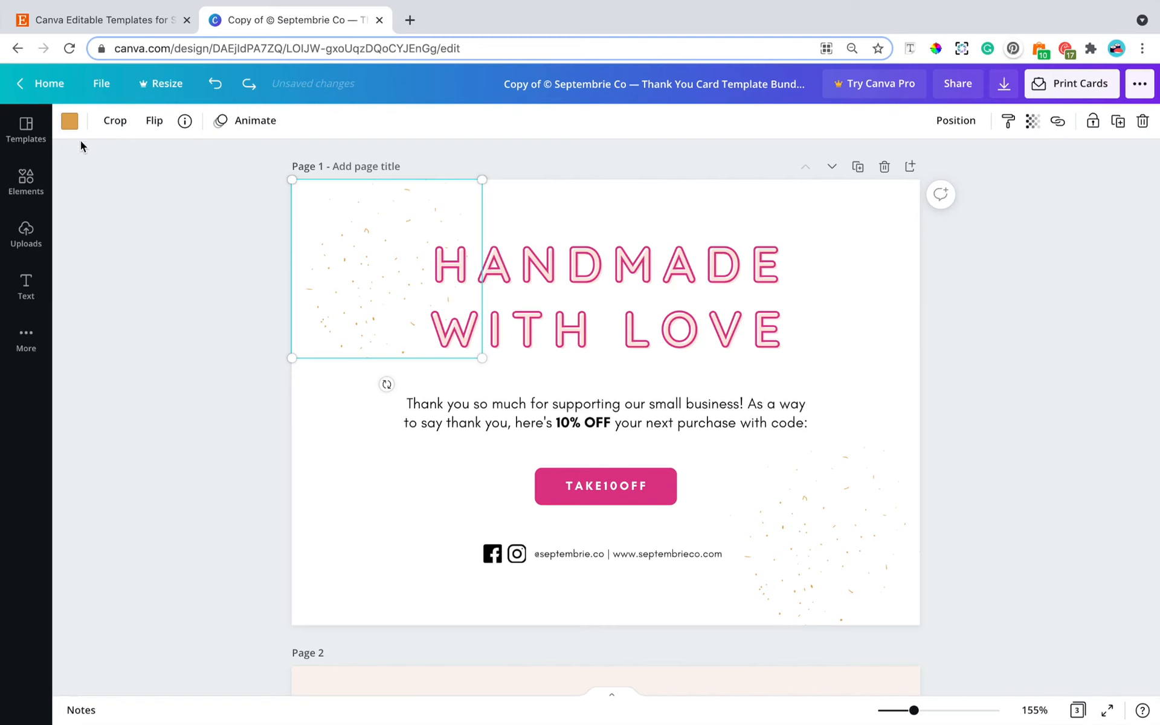
# Step: Recolour the upper-left and lower-right confetti graphics on page 1 with the dark pink document colour
pyautogui.click(69, 122)
pyautogui.click(160, 194)
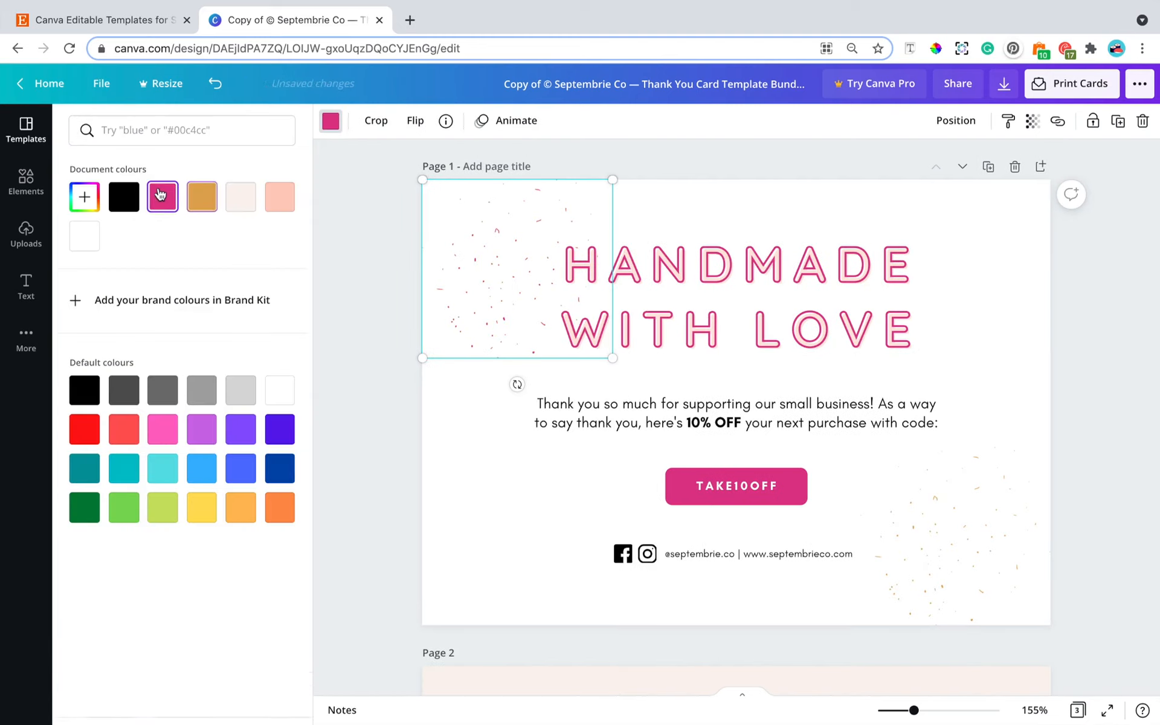
pyautogui.click(202, 203)
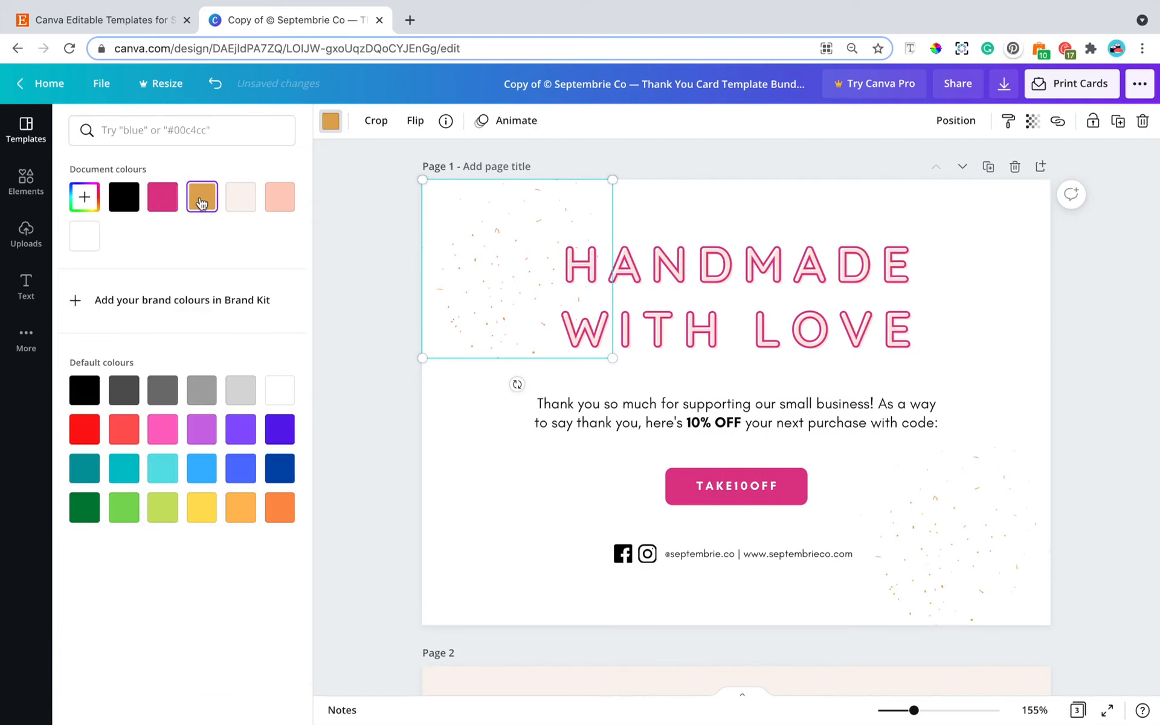
pyautogui.click(163, 208)
pyautogui.click(904, 526)
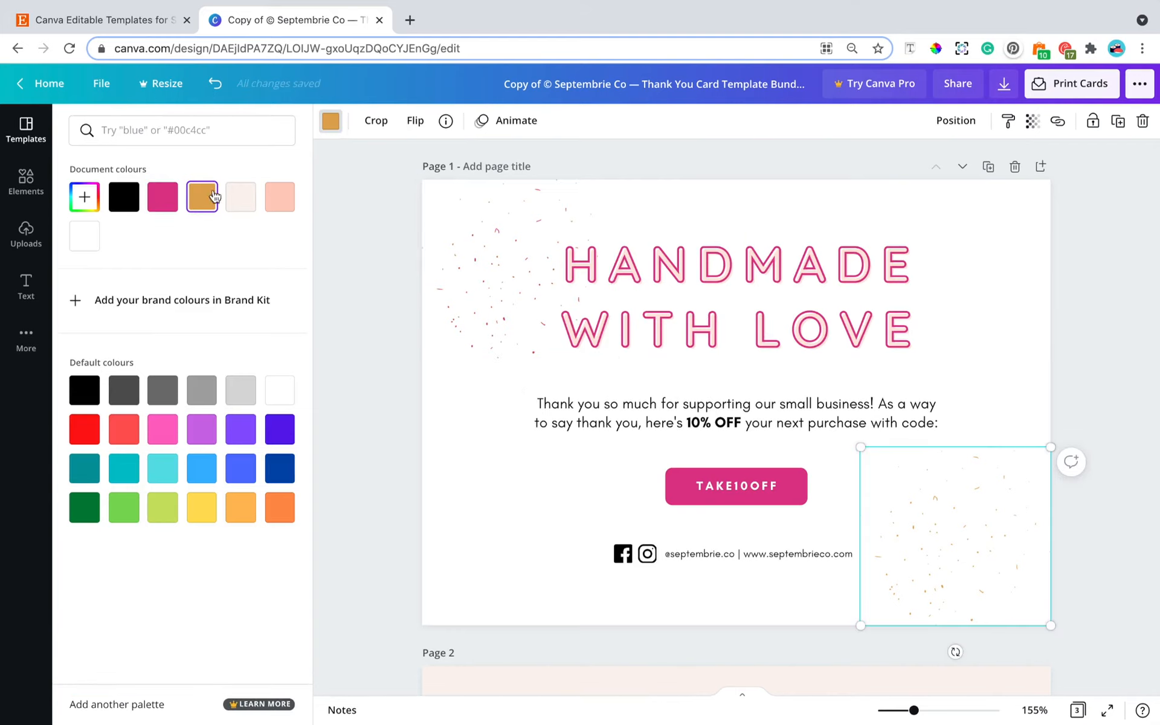
pyautogui.click(163, 196)
pyautogui.click(1090, 356)
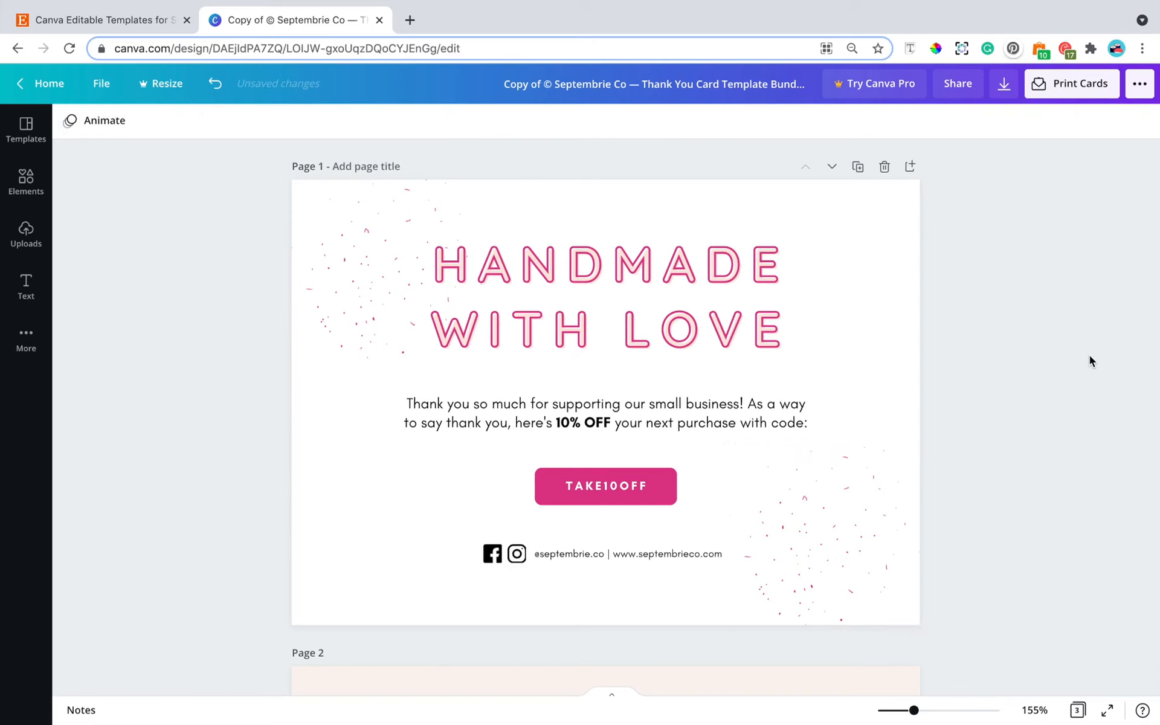
# Step: Recolour the Facebook and Instagram icons in the contact line with the dark pink document colour
pyautogui.scroll(-2, 1090, 356)
pyautogui.scroll(1, 1082, 354)
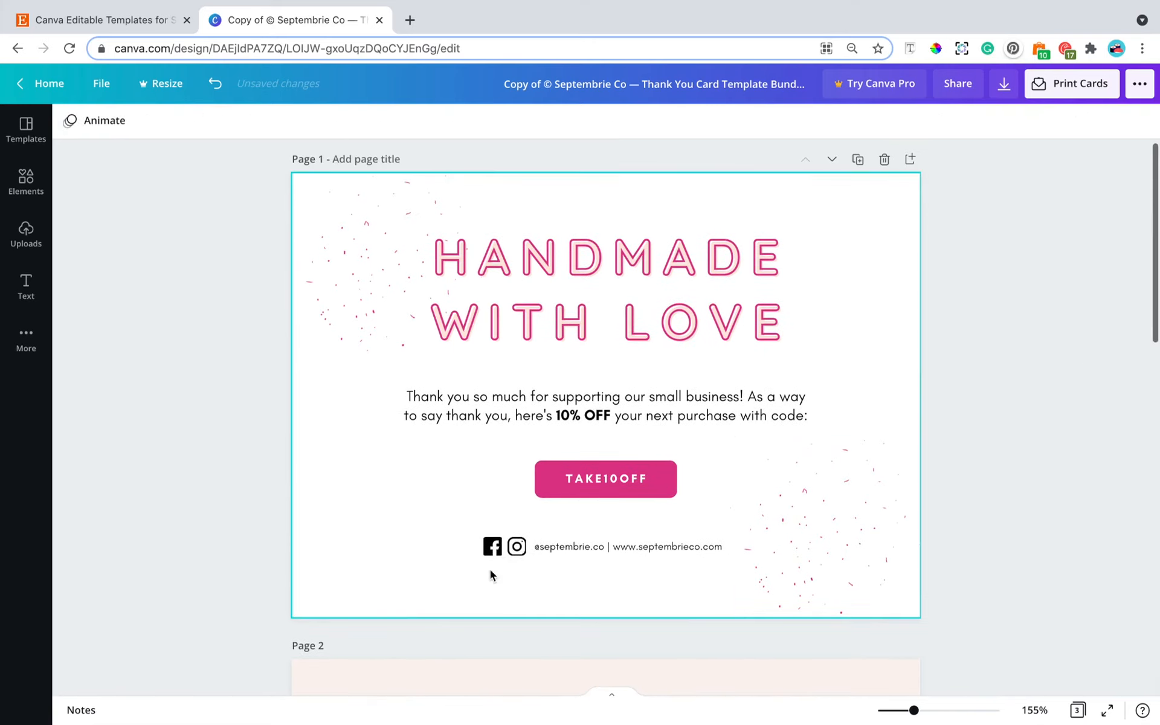
pyautogui.click(492, 546)
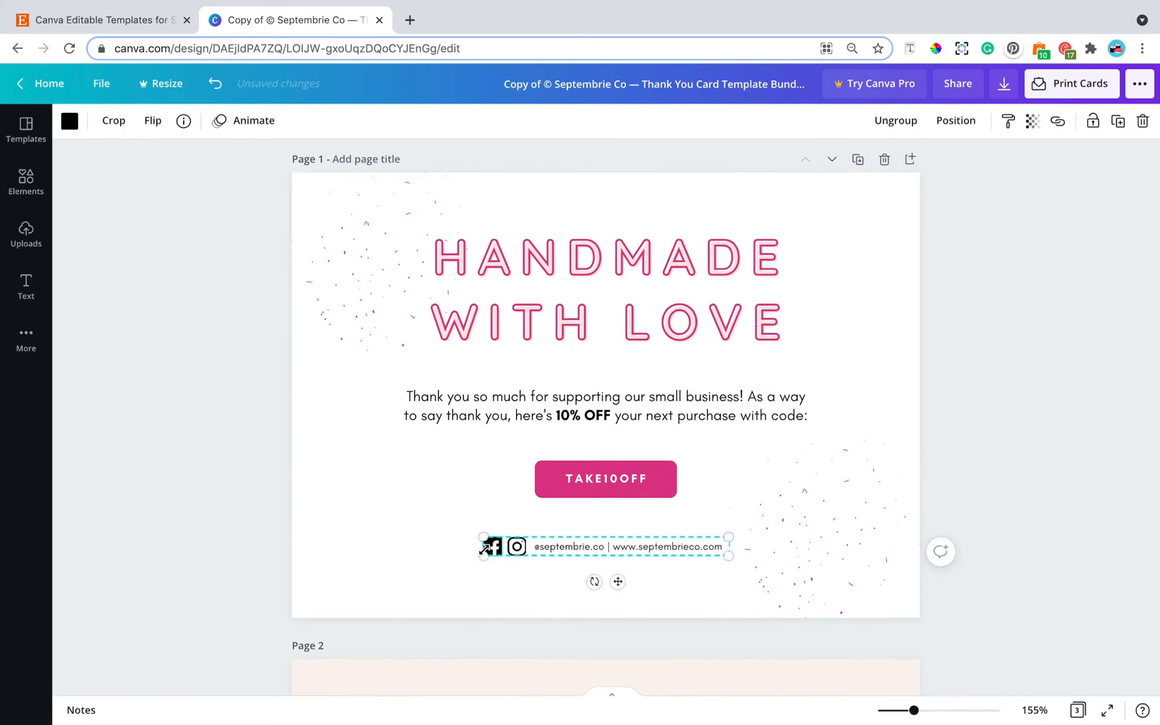
pyautogui.click(71, 120)
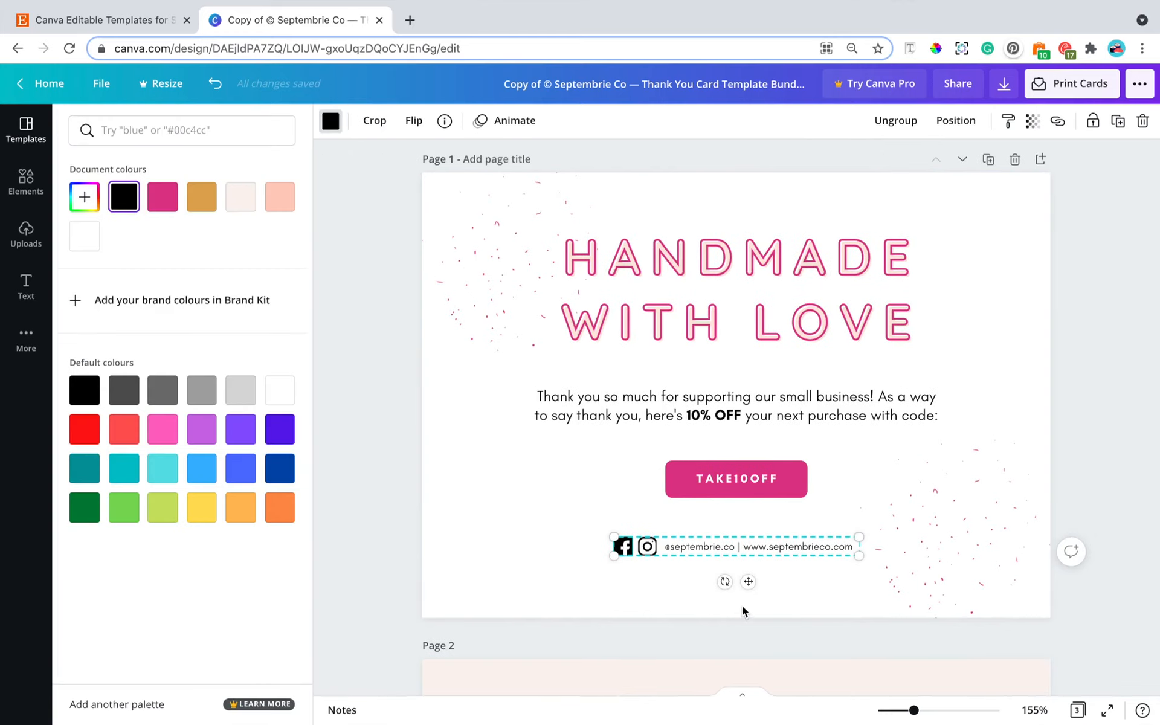
pyautogui.click(163, 195)
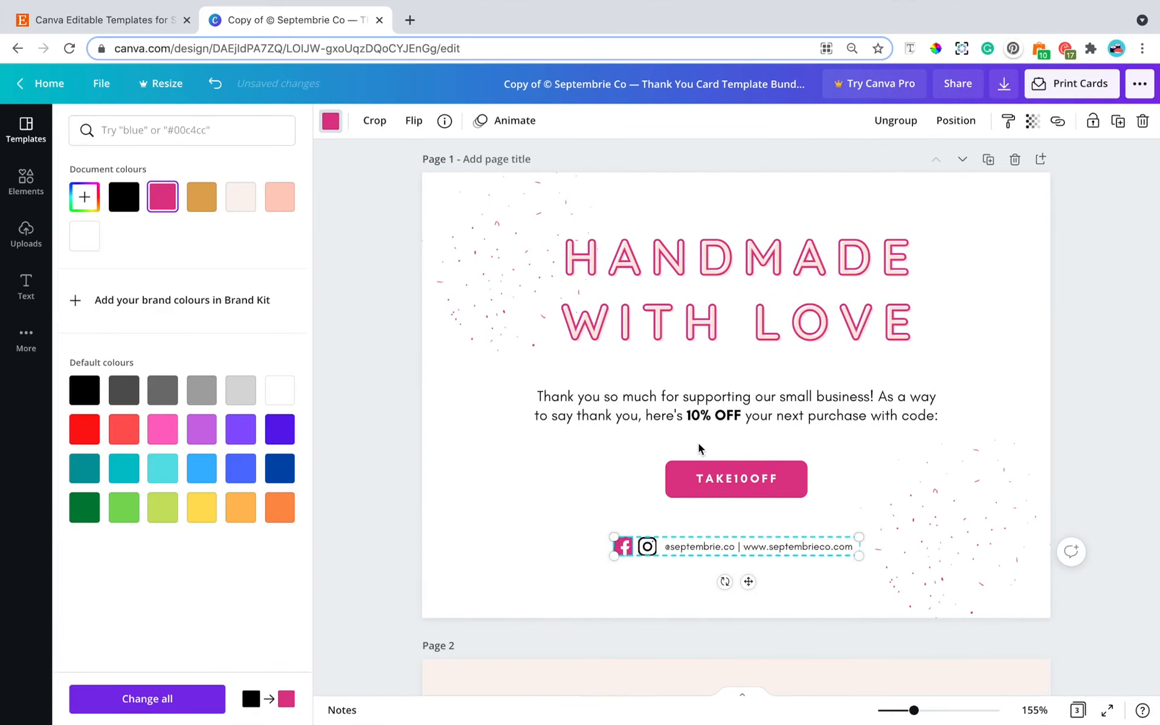
pyautogui.click(163, 196)
pyautogui.click(996, 430)
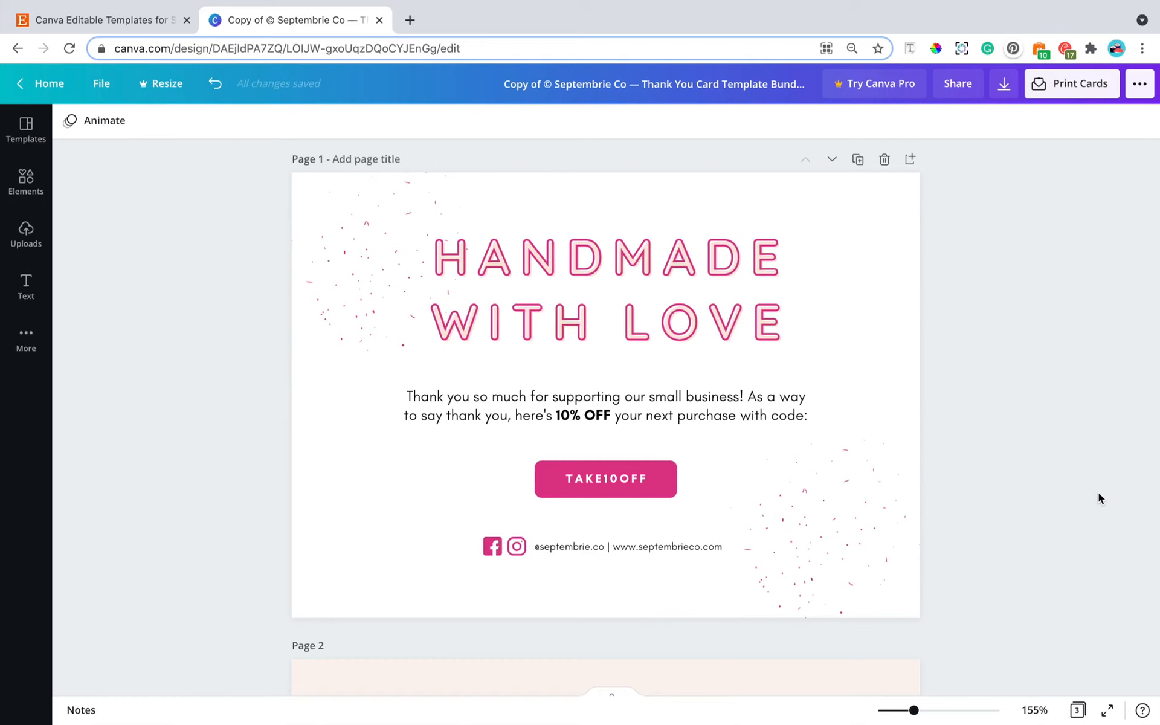
# Step: Open the design's download settings and choose PDF print as the file type
pyautogui.click(1004, 85)
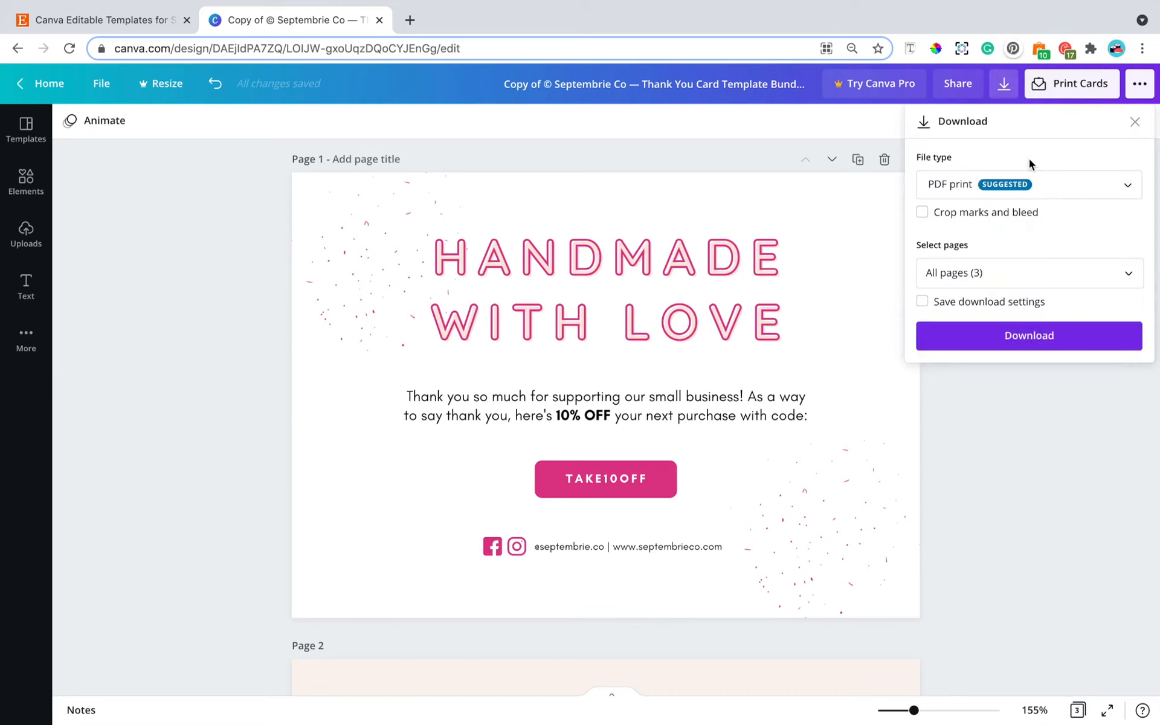
pyautogui.click(1068, 190)
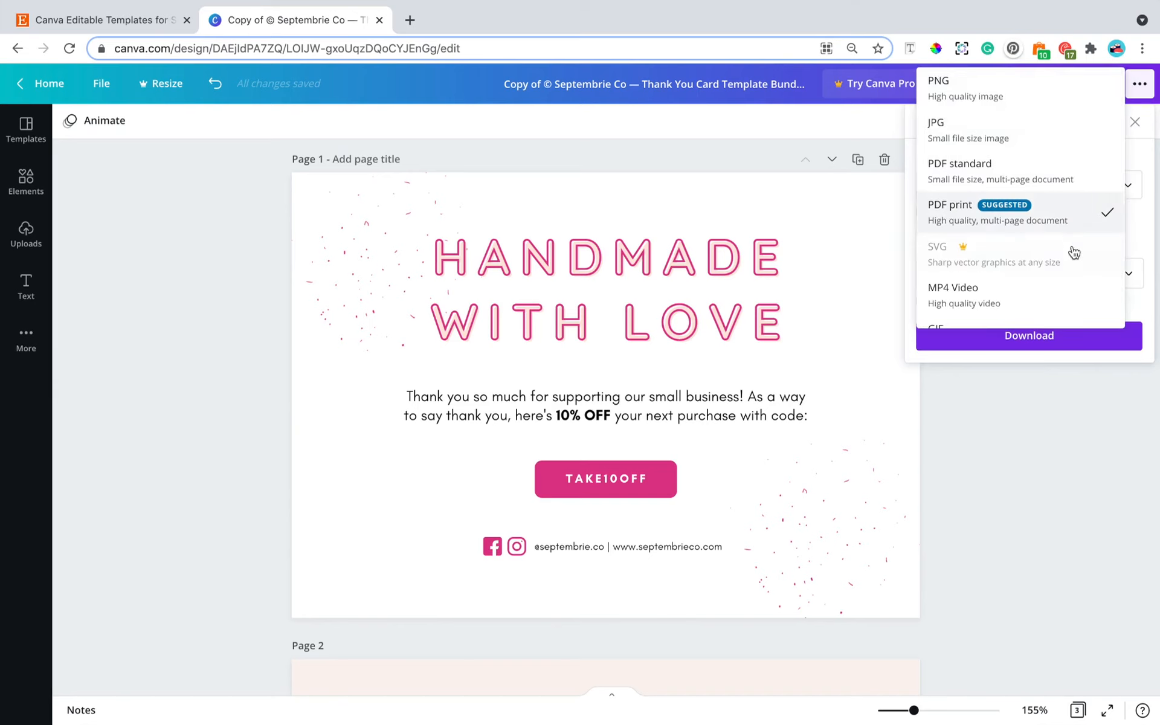
pyautogui.scroll(-1, 1075, 253)
pyautogui.scroll(1, 1071, 248)
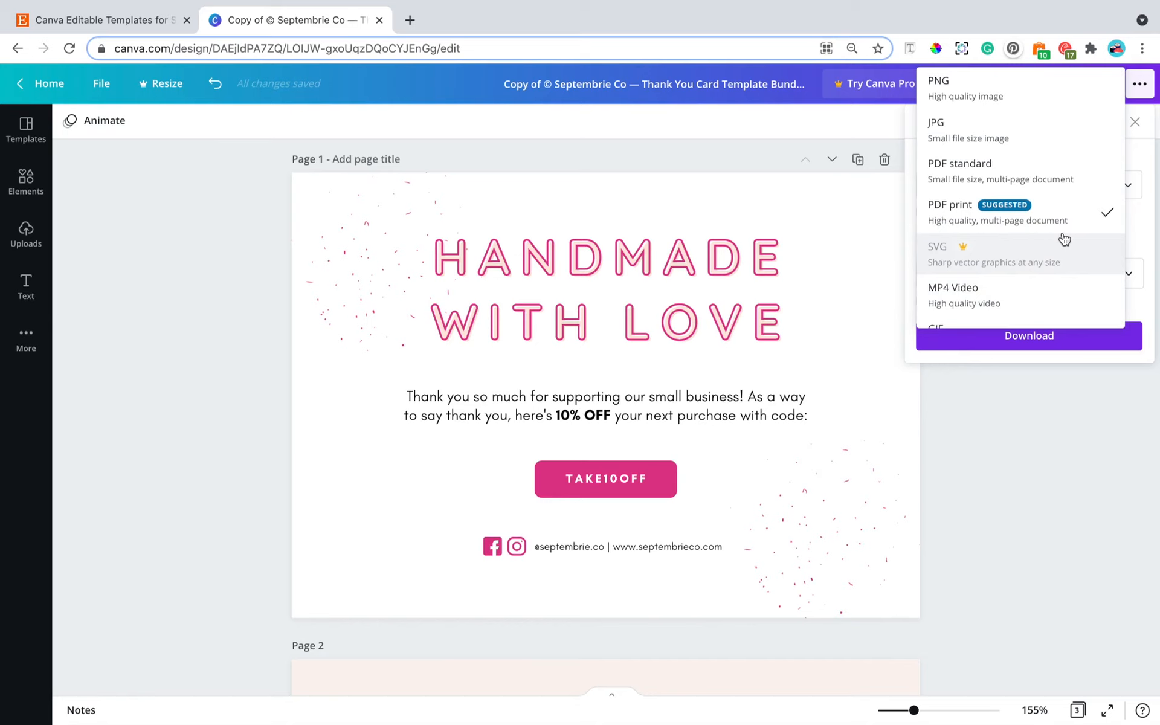
pyautogui.click(1069, 213)
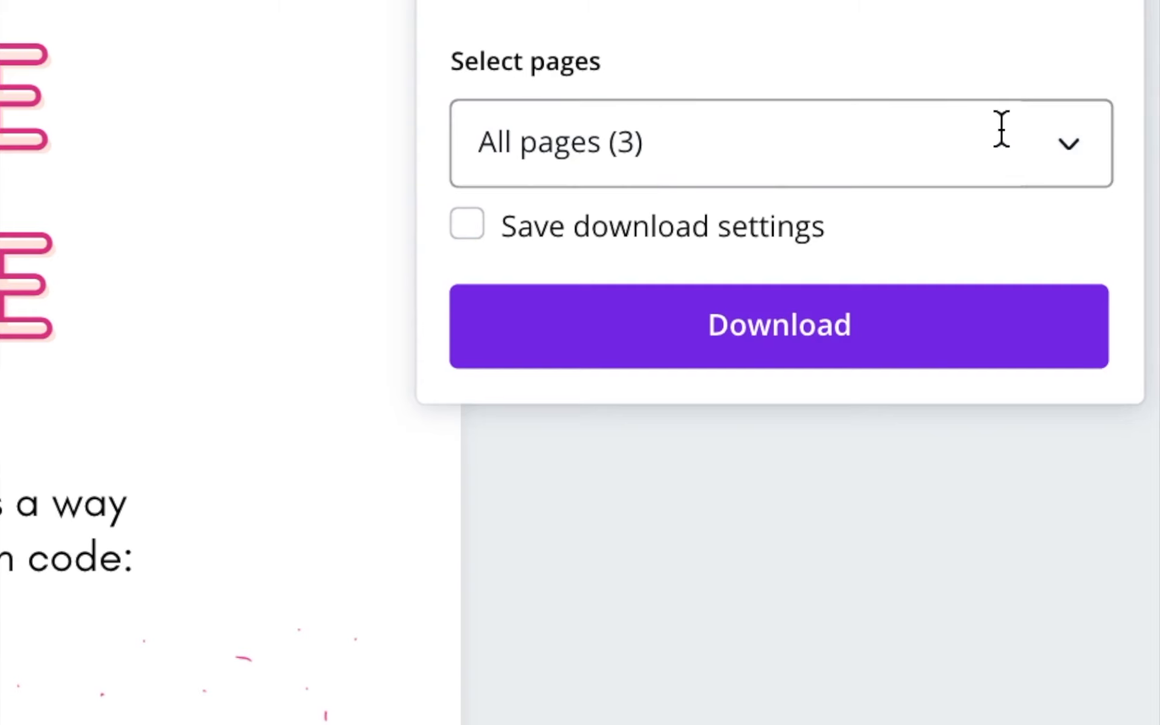
# Step: Limit the download to Page 1 by deselecting all pages and selecting only that page
pyautogui.click(1001, 128)
pyautogui.click(1065, 263)
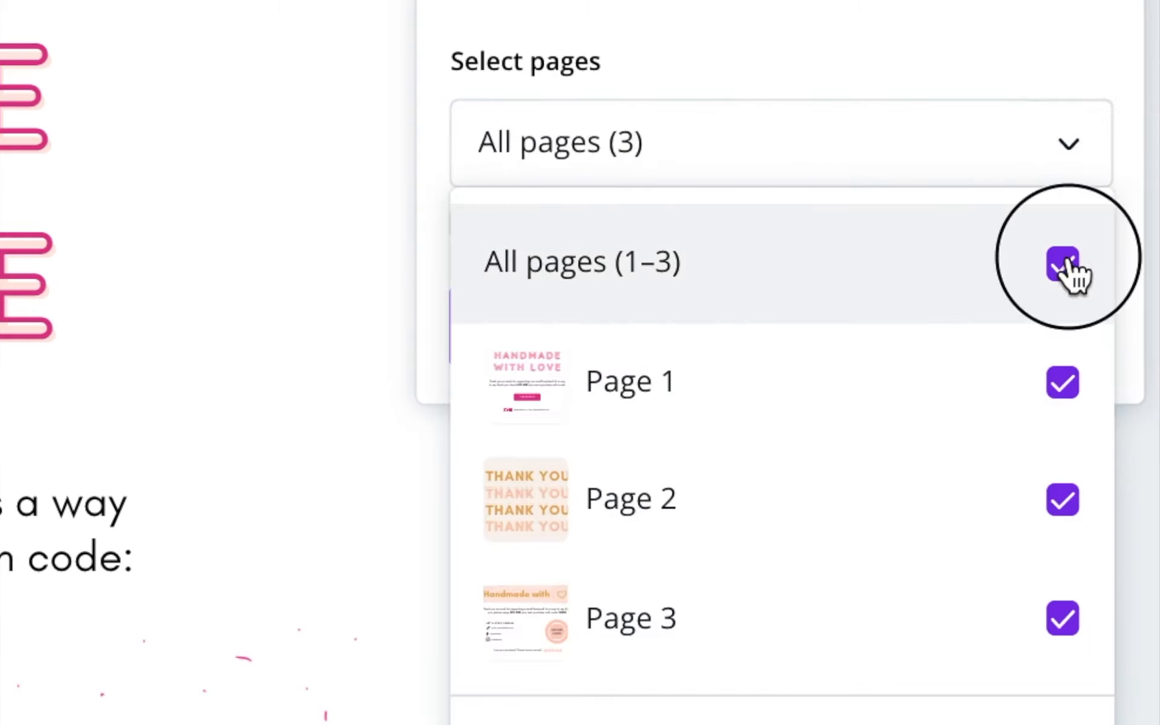
pyautogui.click(1065, 391)
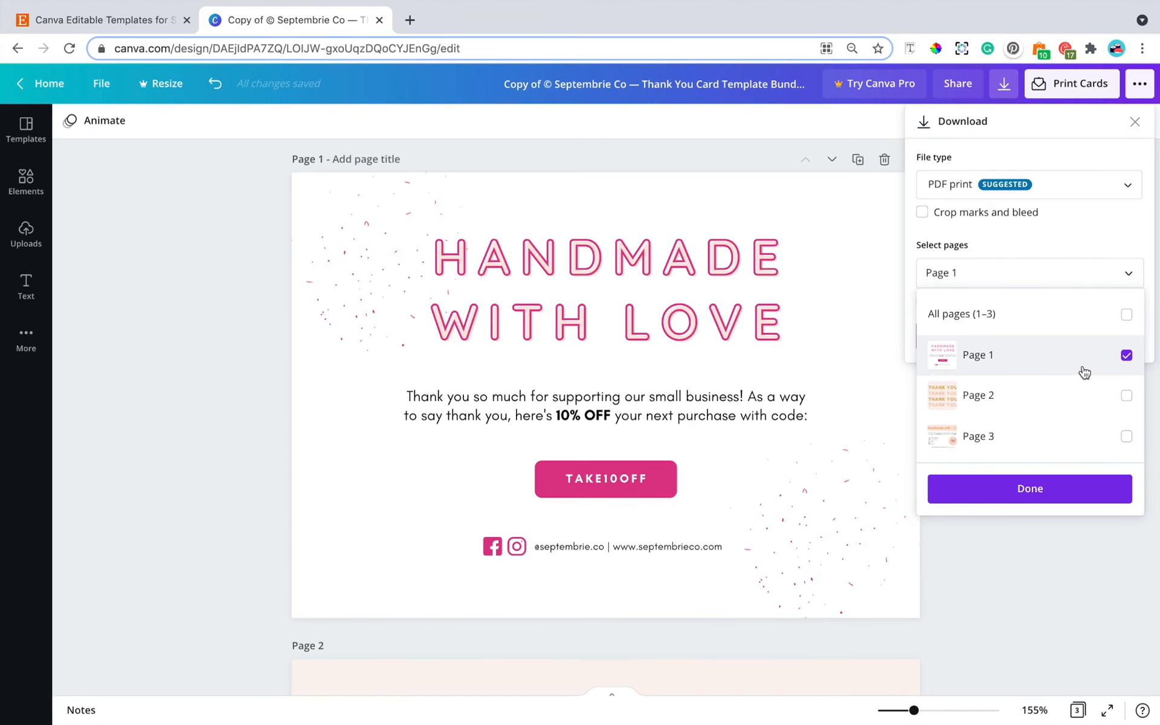
pyautogui.click(1030, 489)
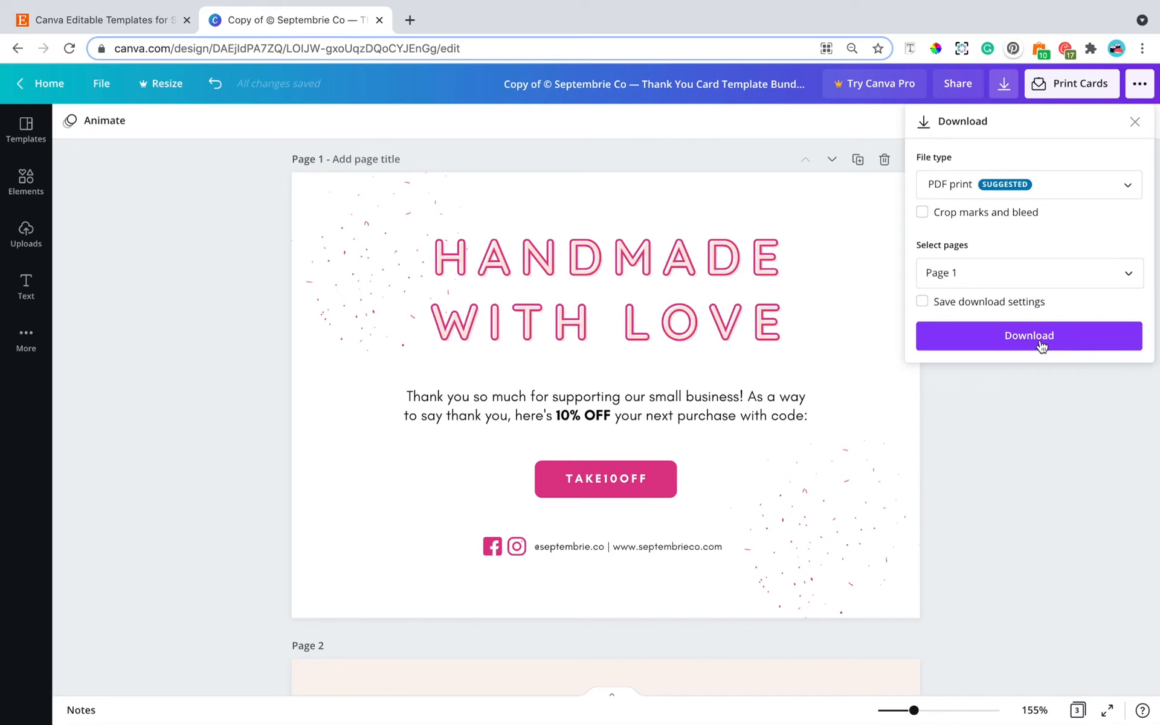